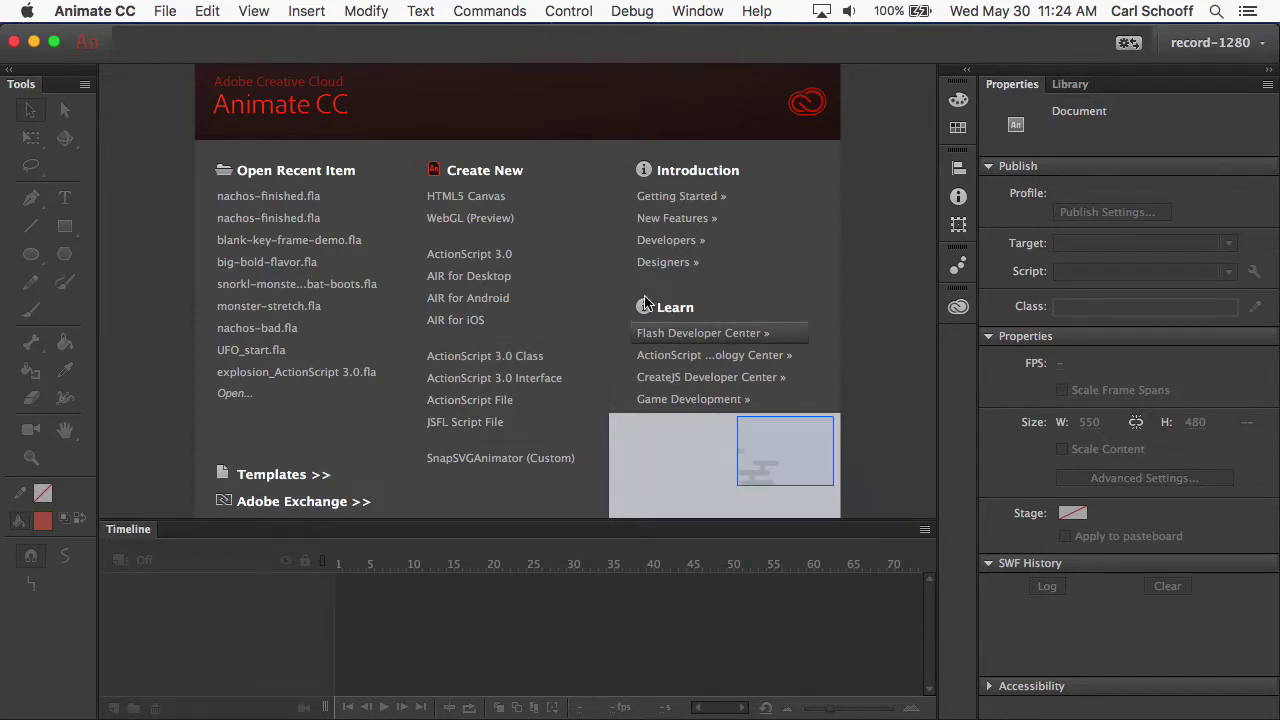
# Create an 800 × 800 px HTML5 Canvas document and fit the stage in the window.
pyautogui.click(168, 12)
pyautogui.click(171, 38)
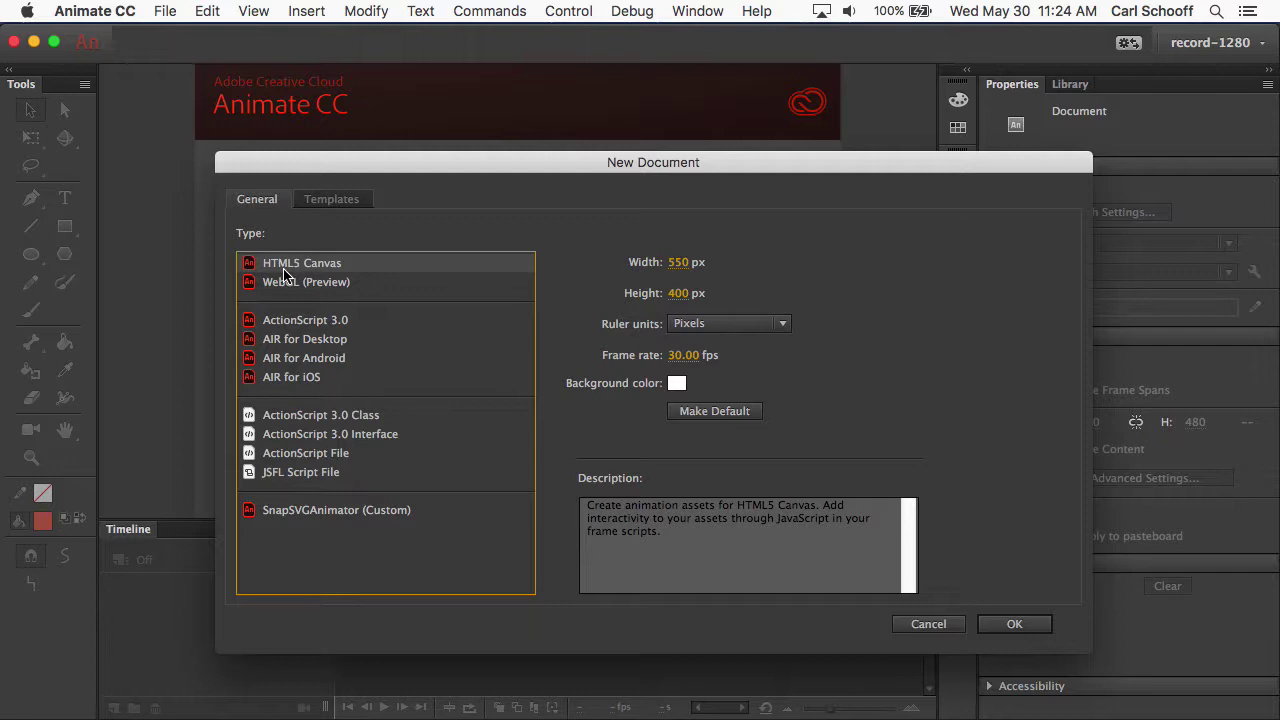
pyautogui.click(679, 263)
pyautogui.write('800')
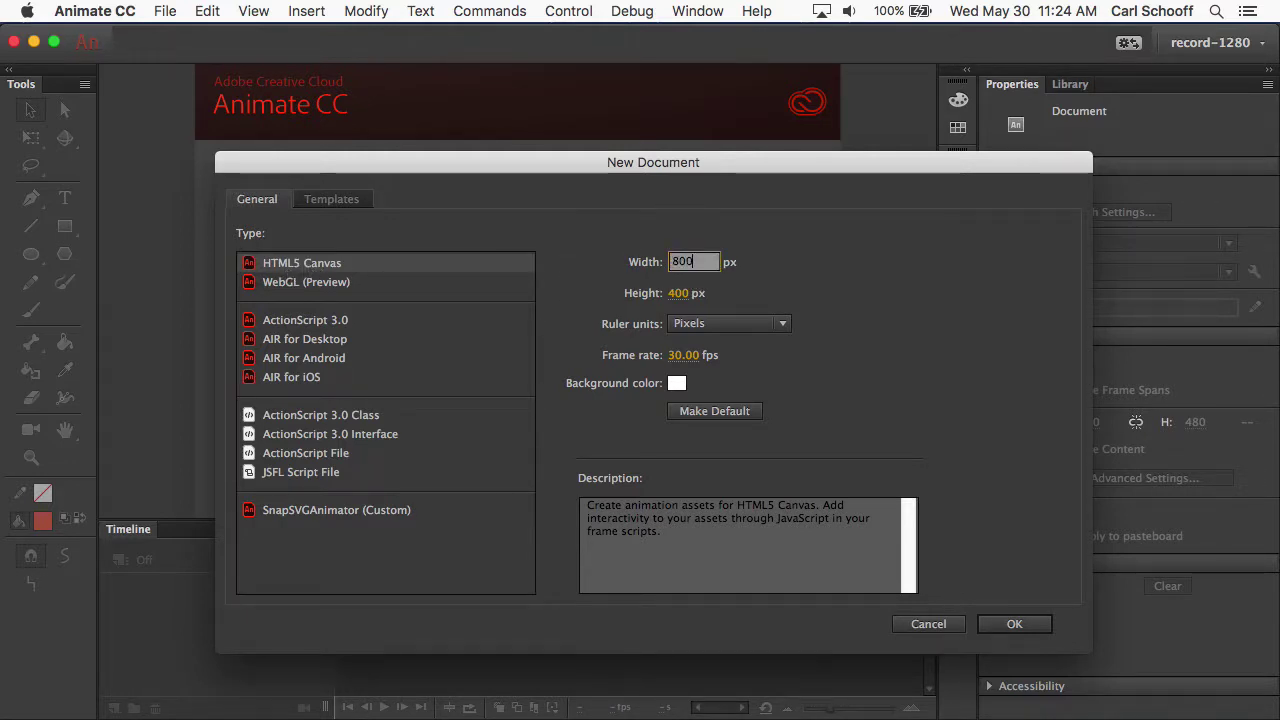
pyautogui.press('Tab')
pyautogui.write('800')
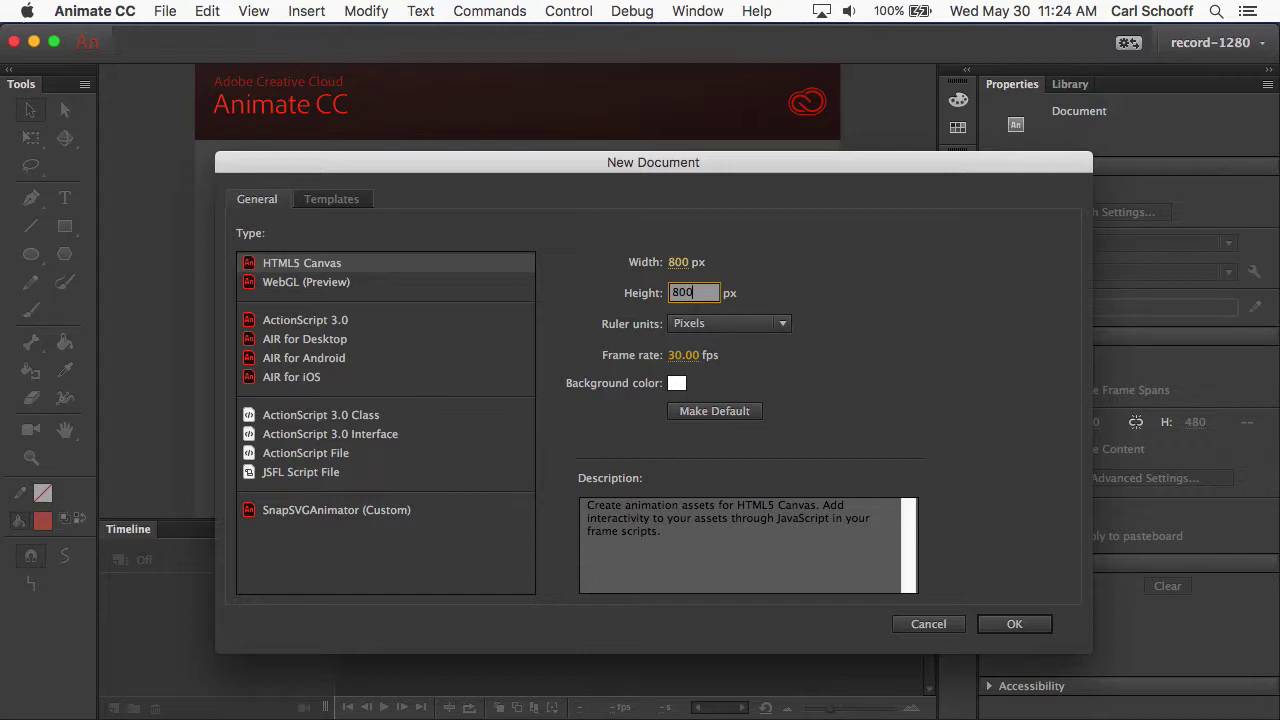
pyautogui.click(1012, 625)
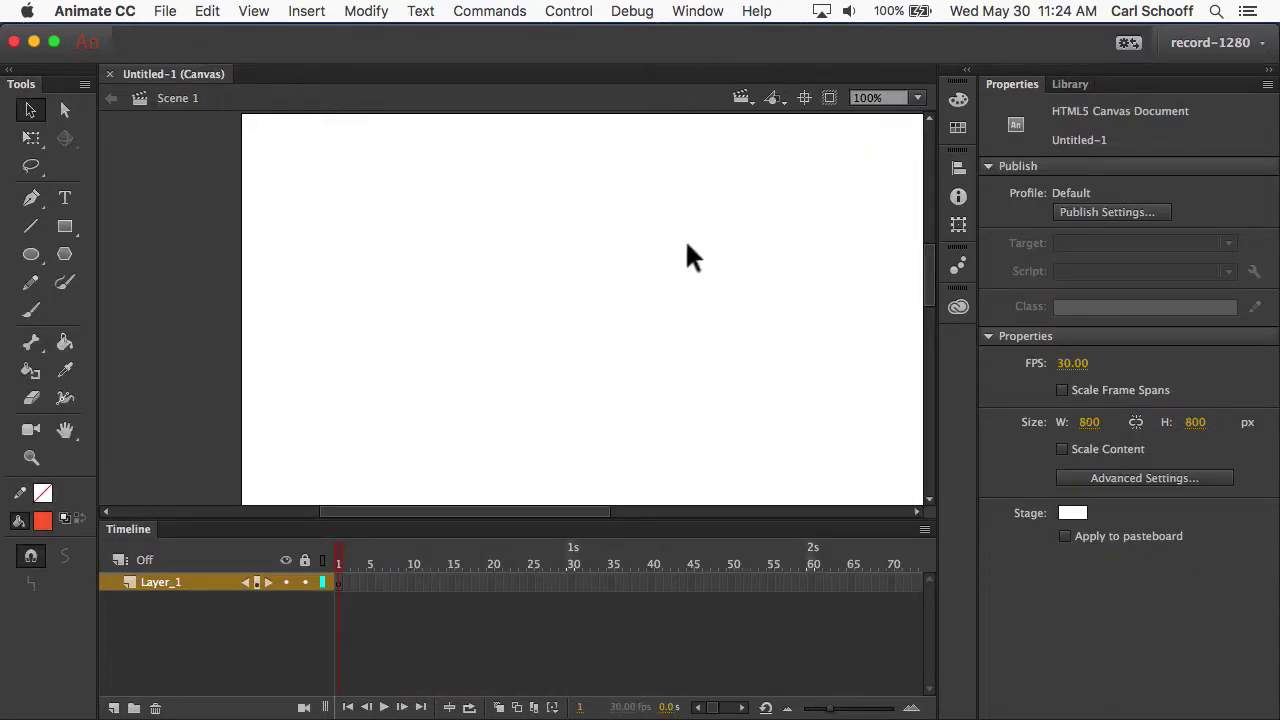
pyautogui.click(915, 97)
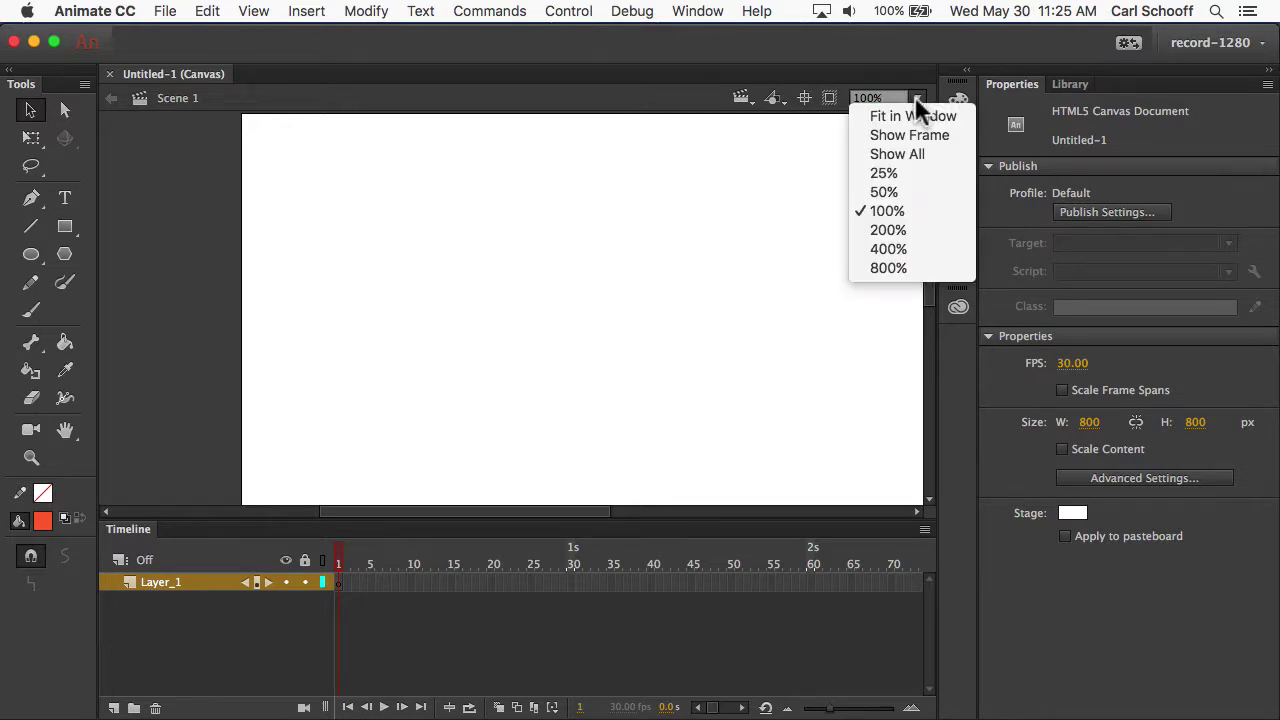
pyautogui.click(913, 111)
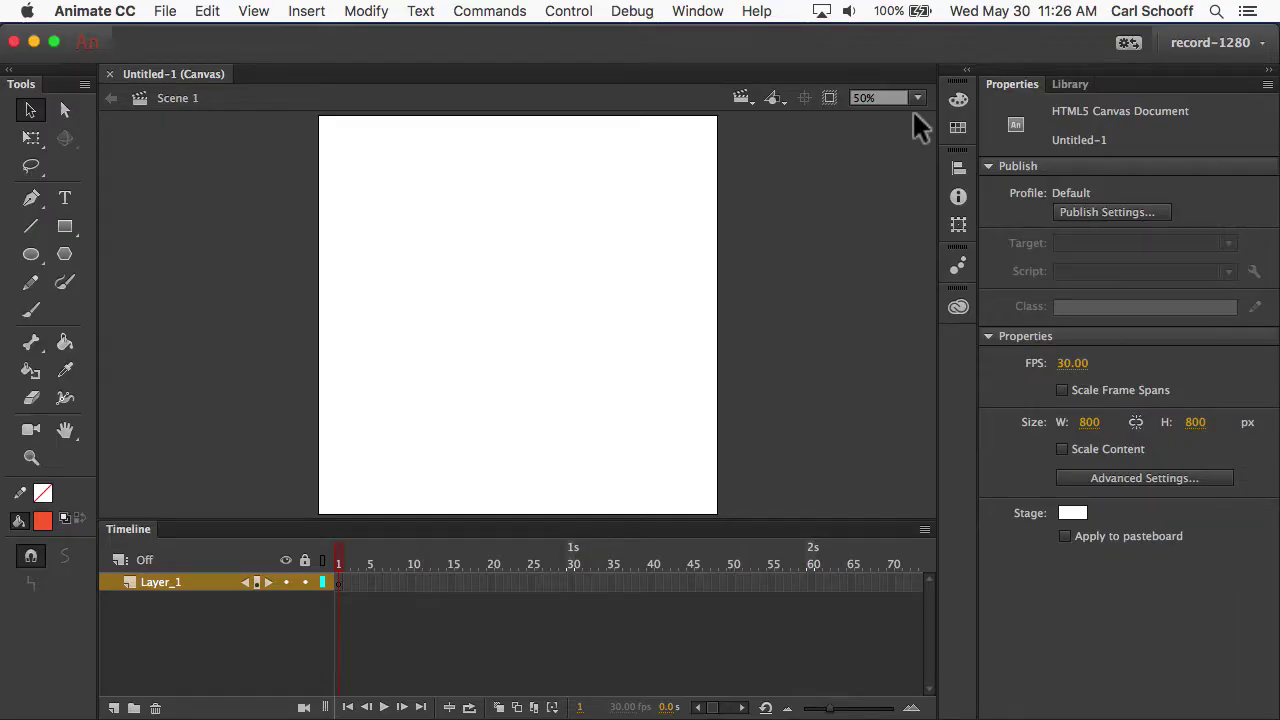
# Save the document as carl-nachos.fla in the Animate-CC-For-Everyone > nachos folder.
pyautogui.click(165, 12)
pyautogui.click(201, 156)
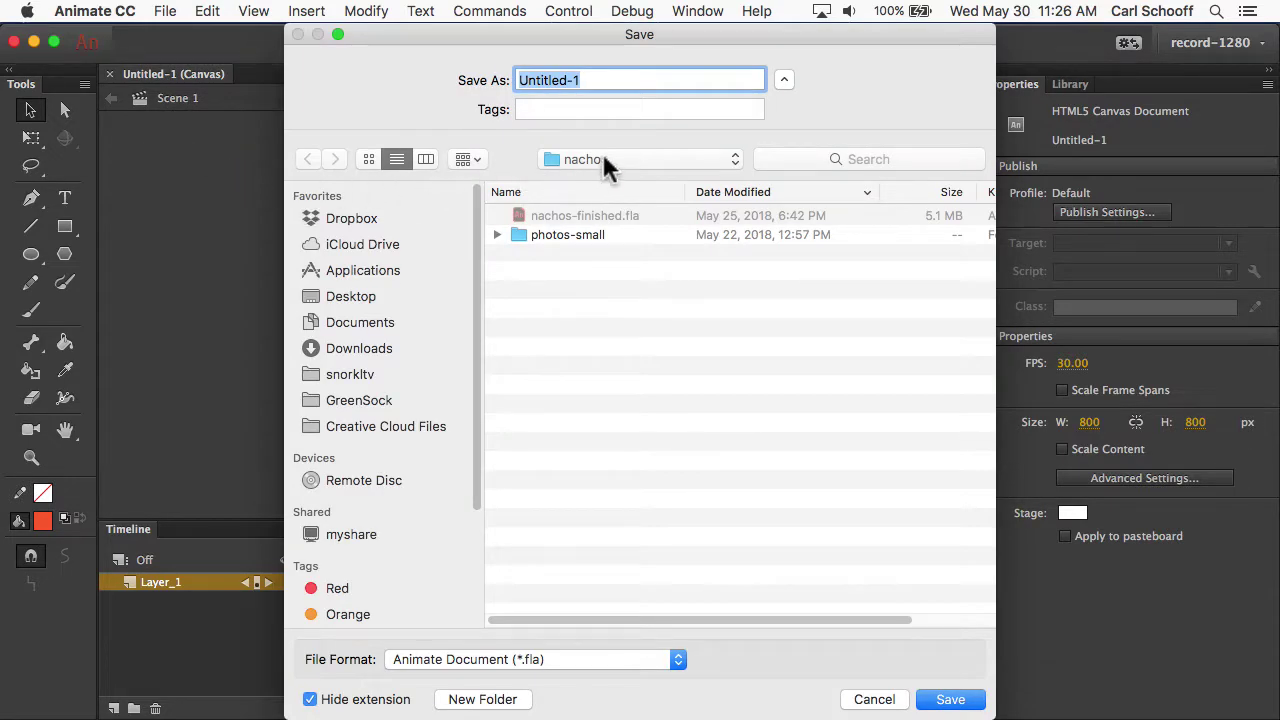
pyautogui.click(603, 160)
pyautogui.click(660, 180)
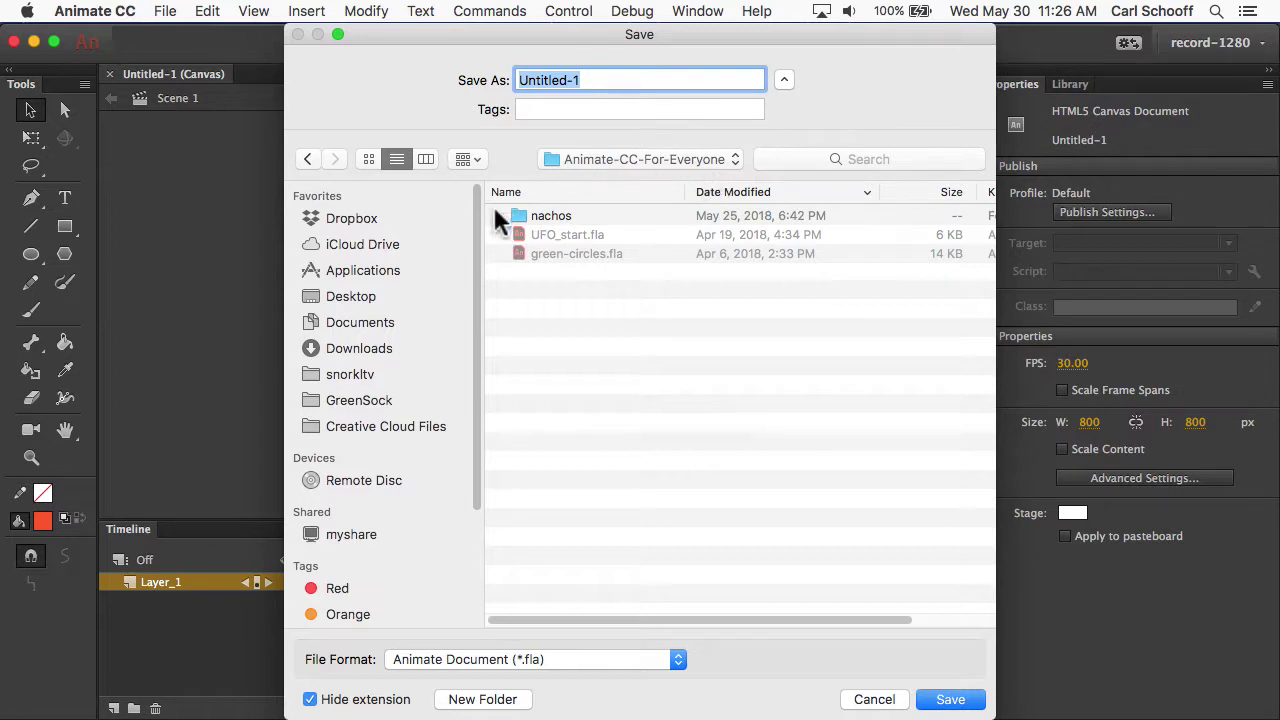
pyautogui.doubleClick(545, 214)
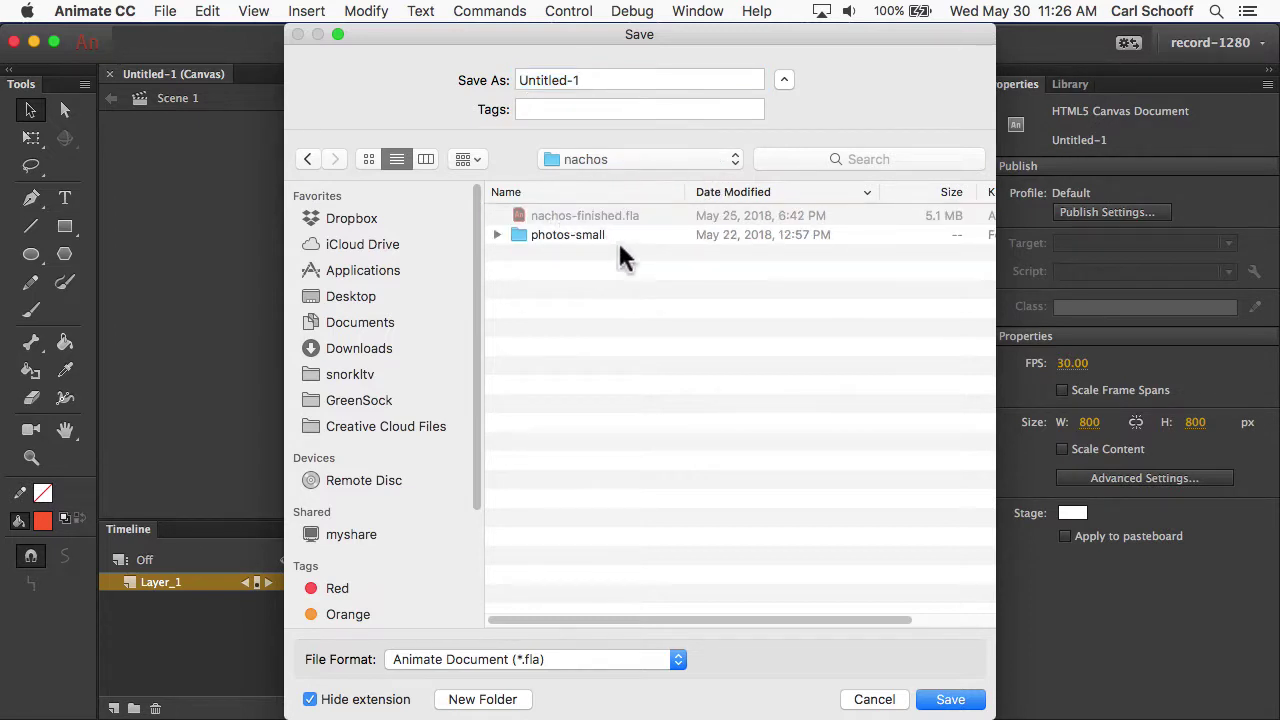
pyautogui.tripleClick(603, 83)
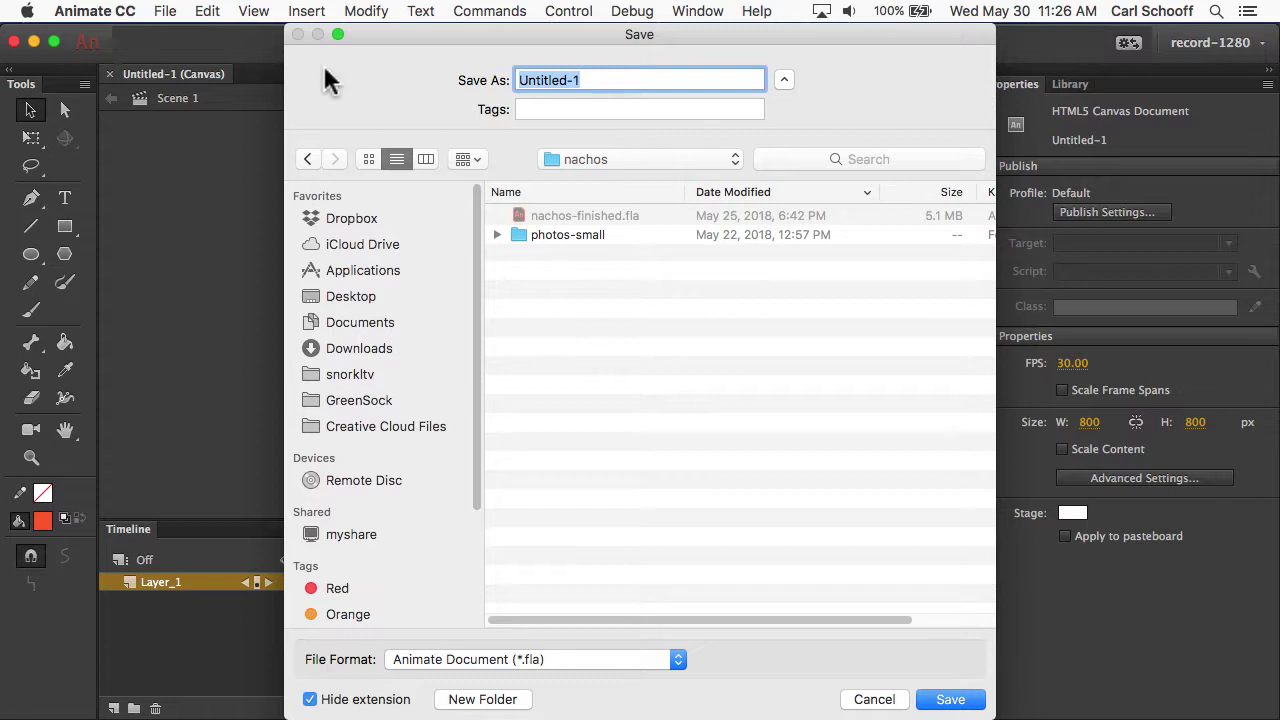
pyautogui.write('carl-na')
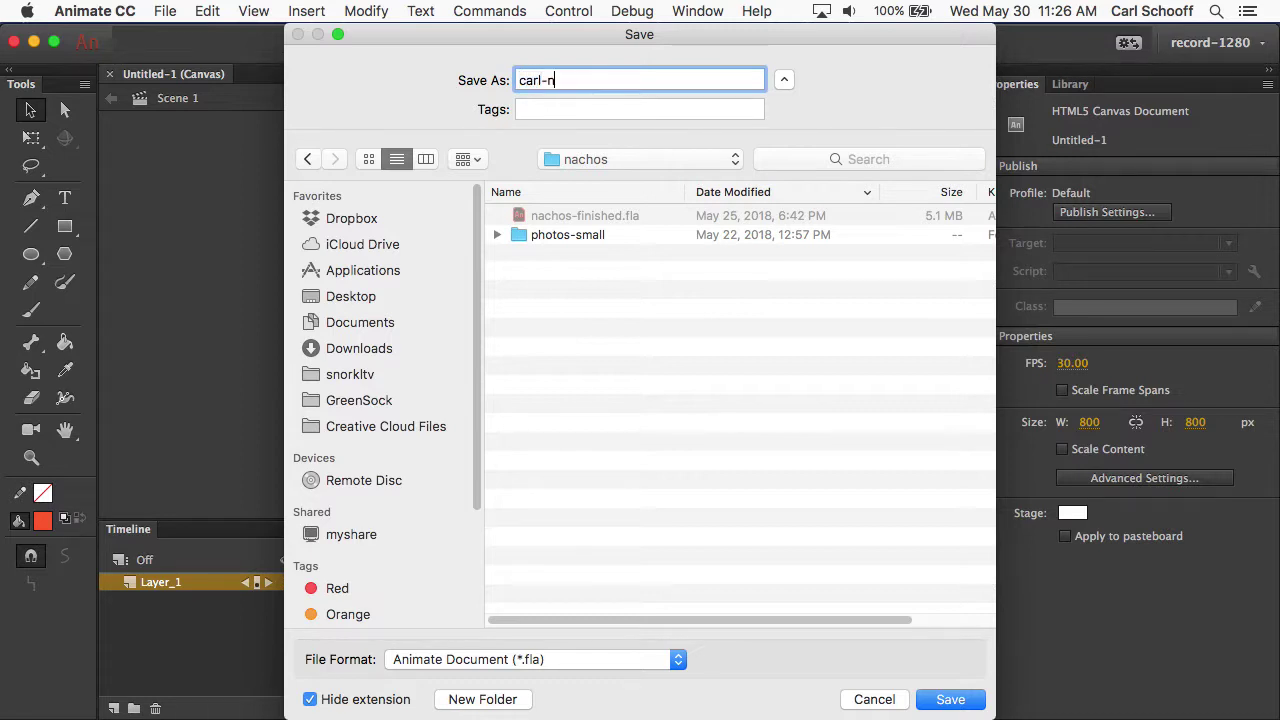
pyautogui.write('chos')
pyautogui.click(951, 700)
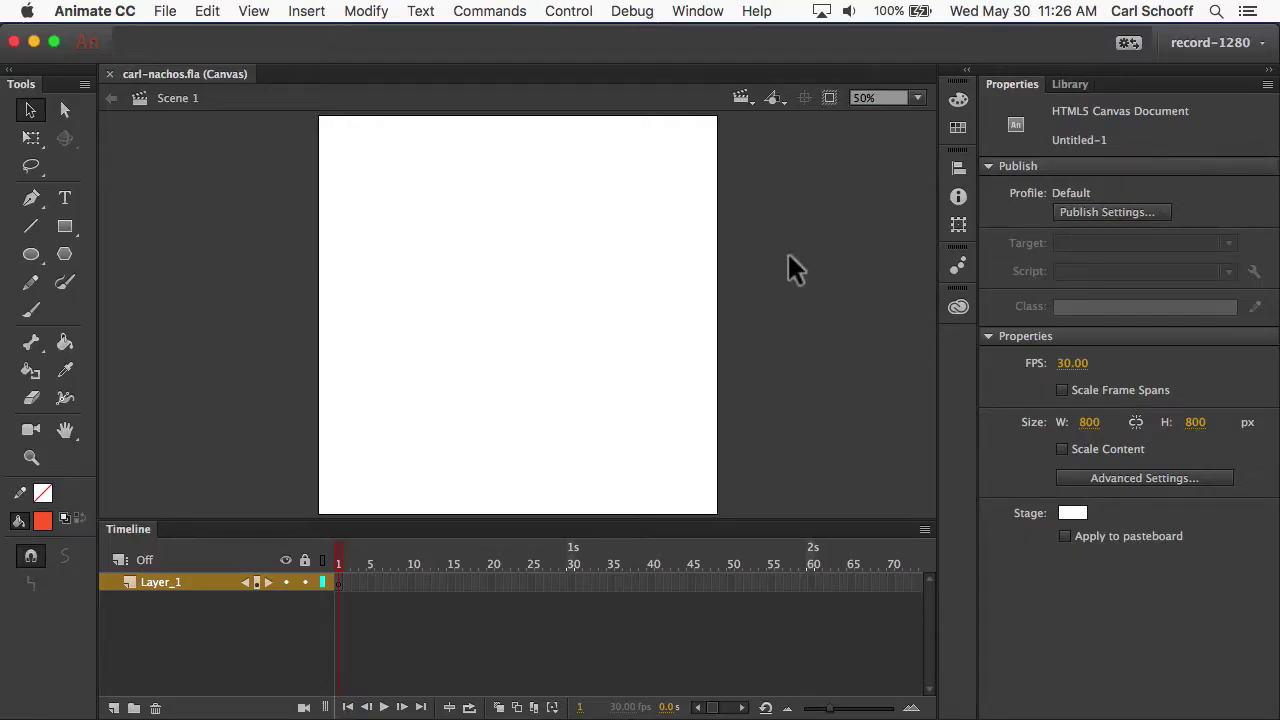
# Start Import to Stage from nachos > photos-small, selecting IMG_7611.jpg as the first photo.
pyautogui.click(165, 11)
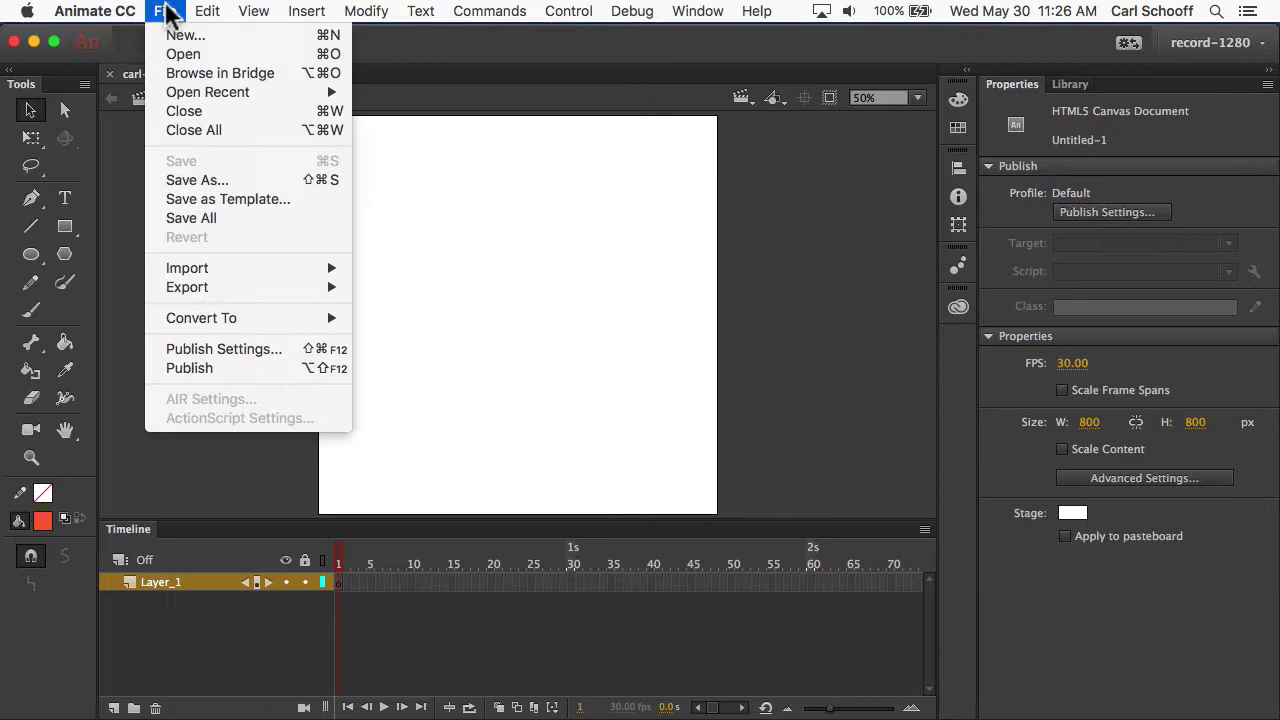
pyautogui.moveTo(233, 272)
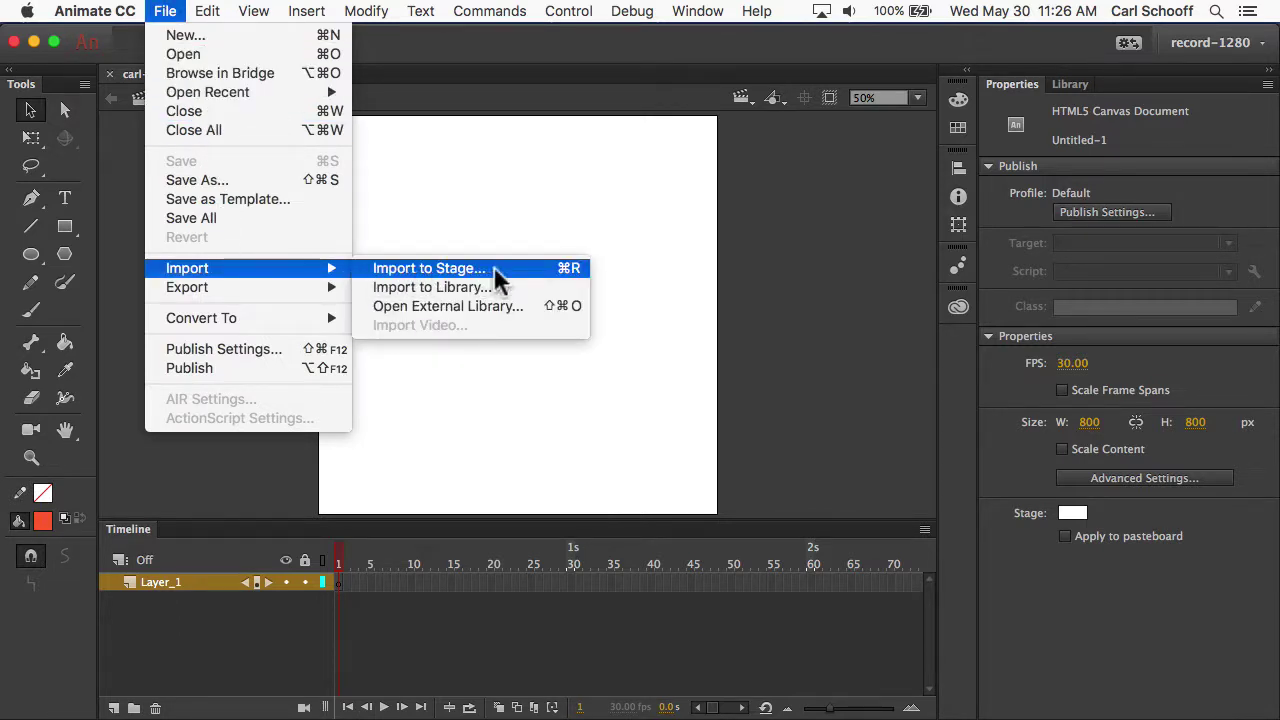
pyautogui.click(500, 278)
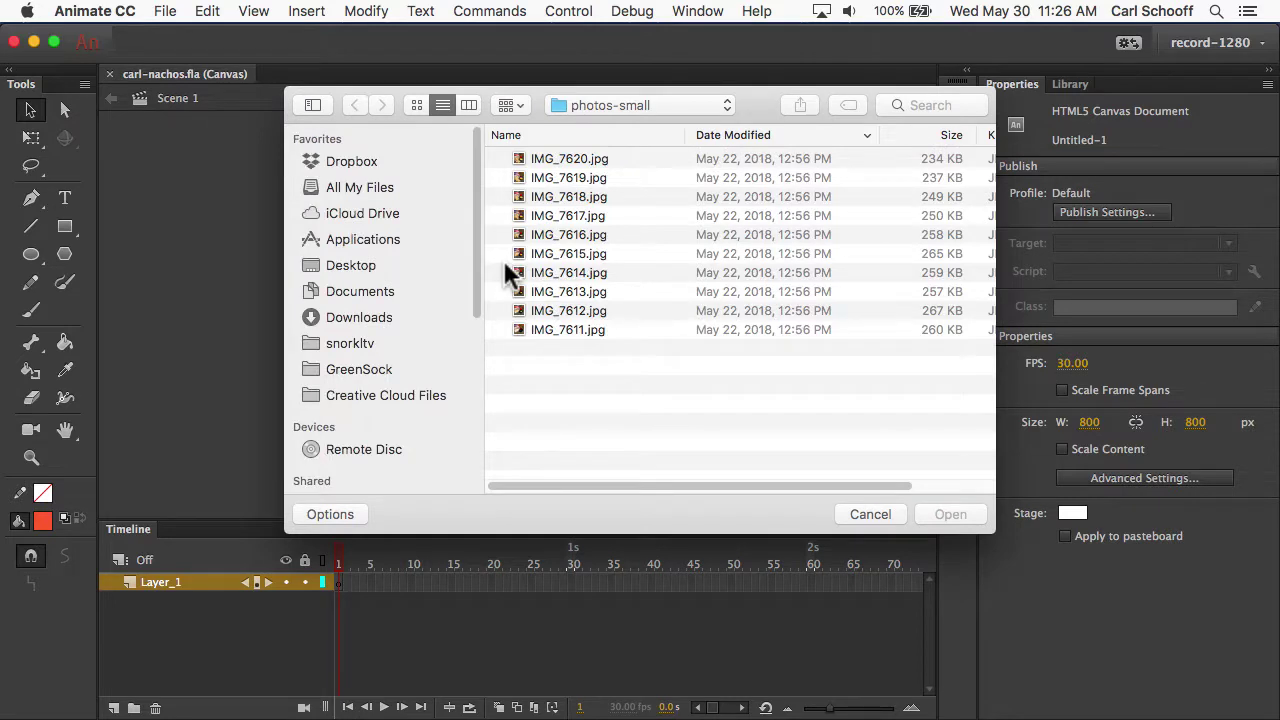
pyautogui.click(701, 101)
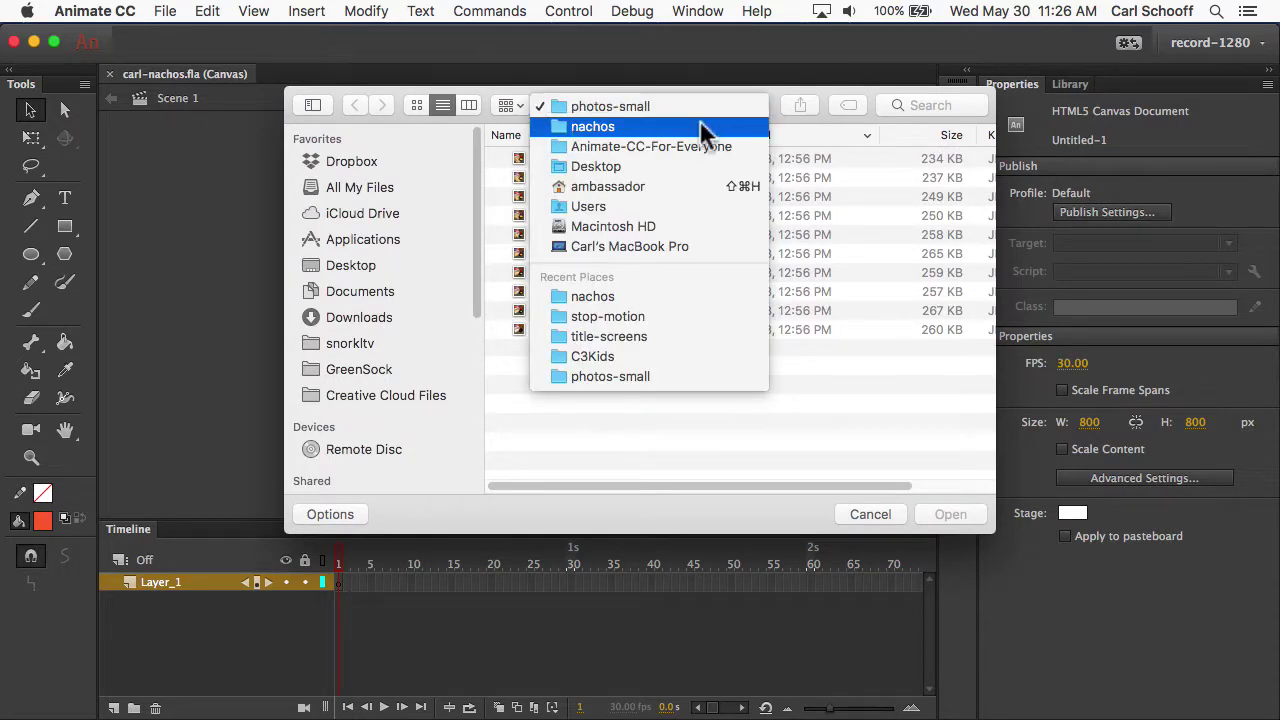
pyautogui.click(698, 145)
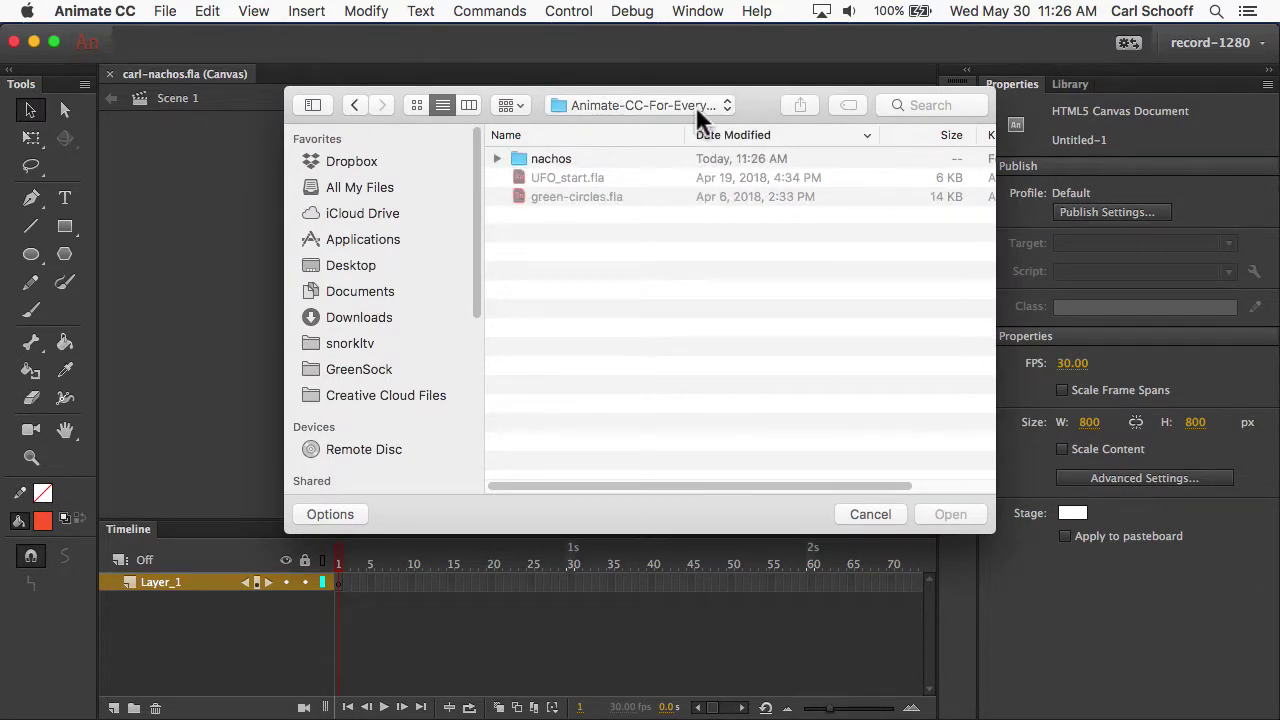
pyautogui.doubleClick(551, 160)
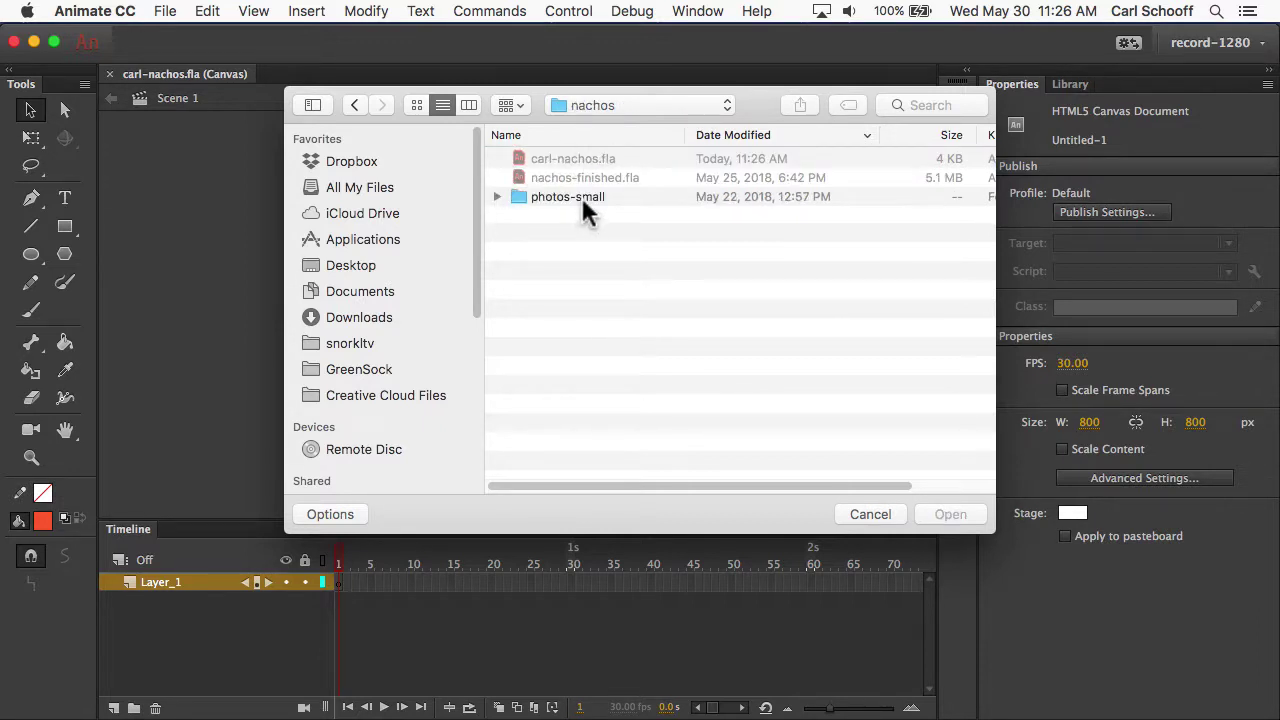
pyautogui.doubleClick(586, 196)
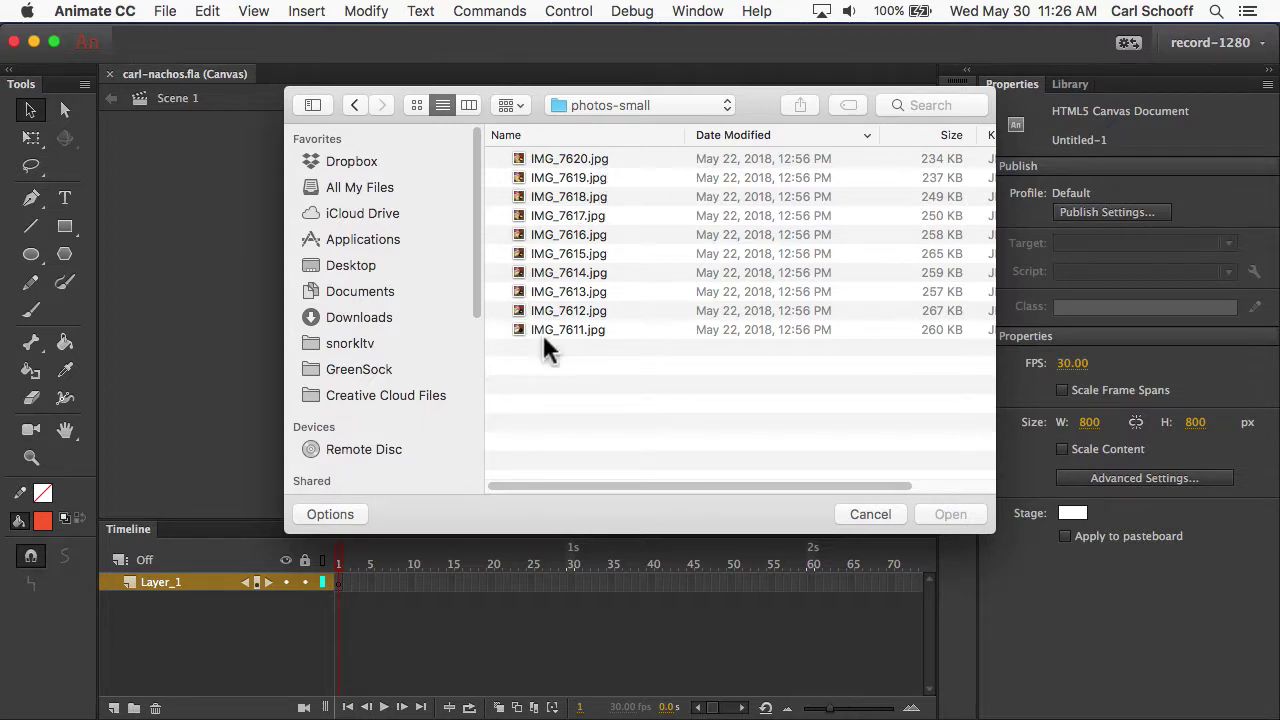
pyautogui.click(580, 332)
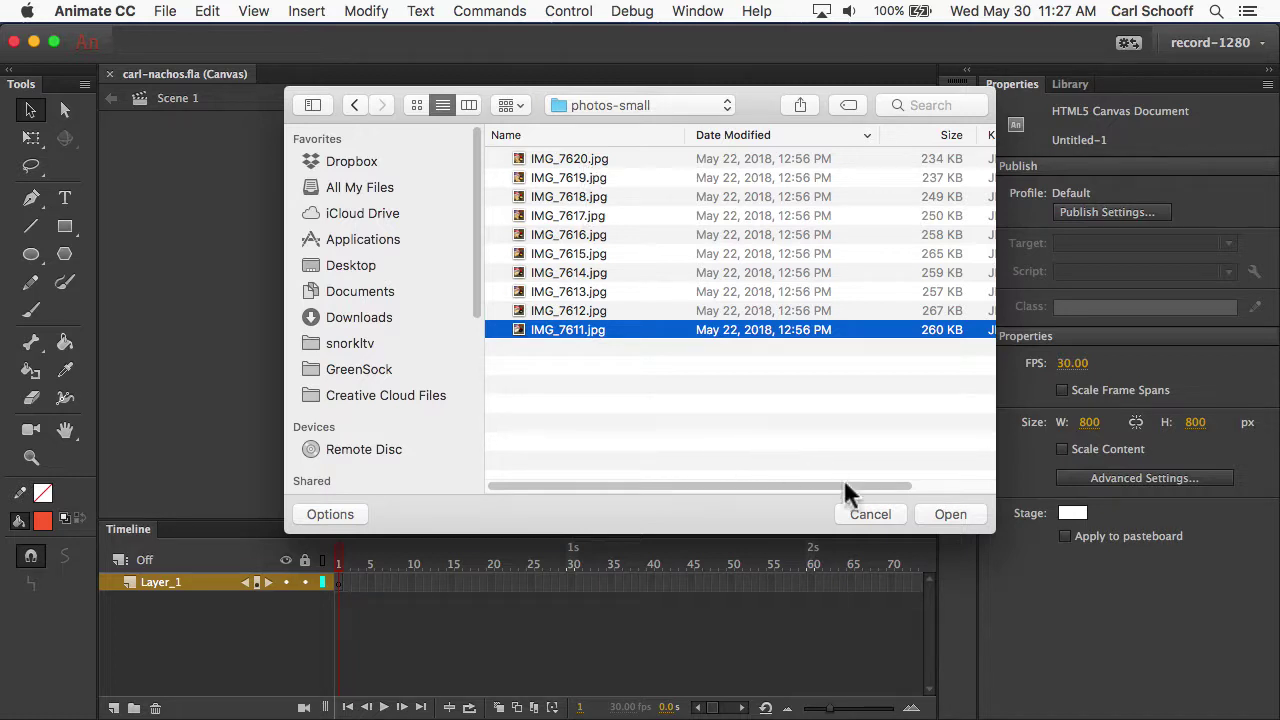
# Import all ten photos of the IMG_7611 sequence onto Layer_1 as frames 1–10.
pyautogui.click(949, 514)
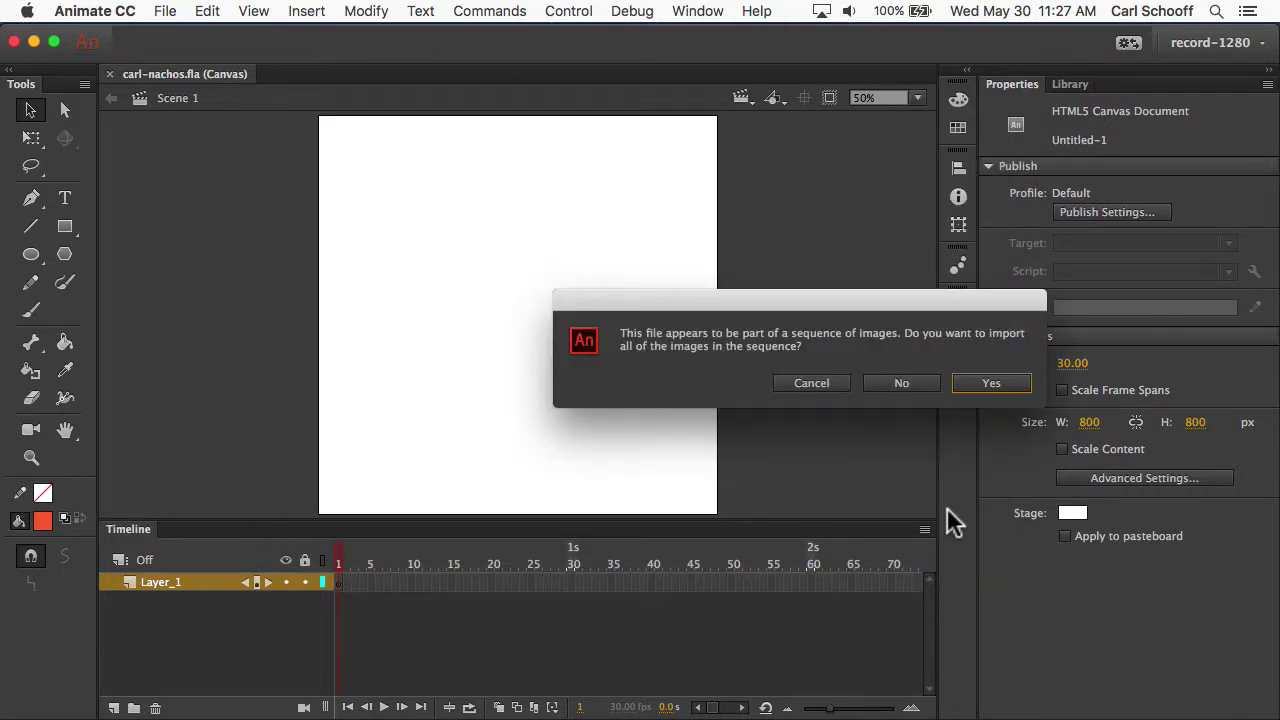
pyautogui.moveTo(880, 312); pyautogui.dragTo(688, 268)
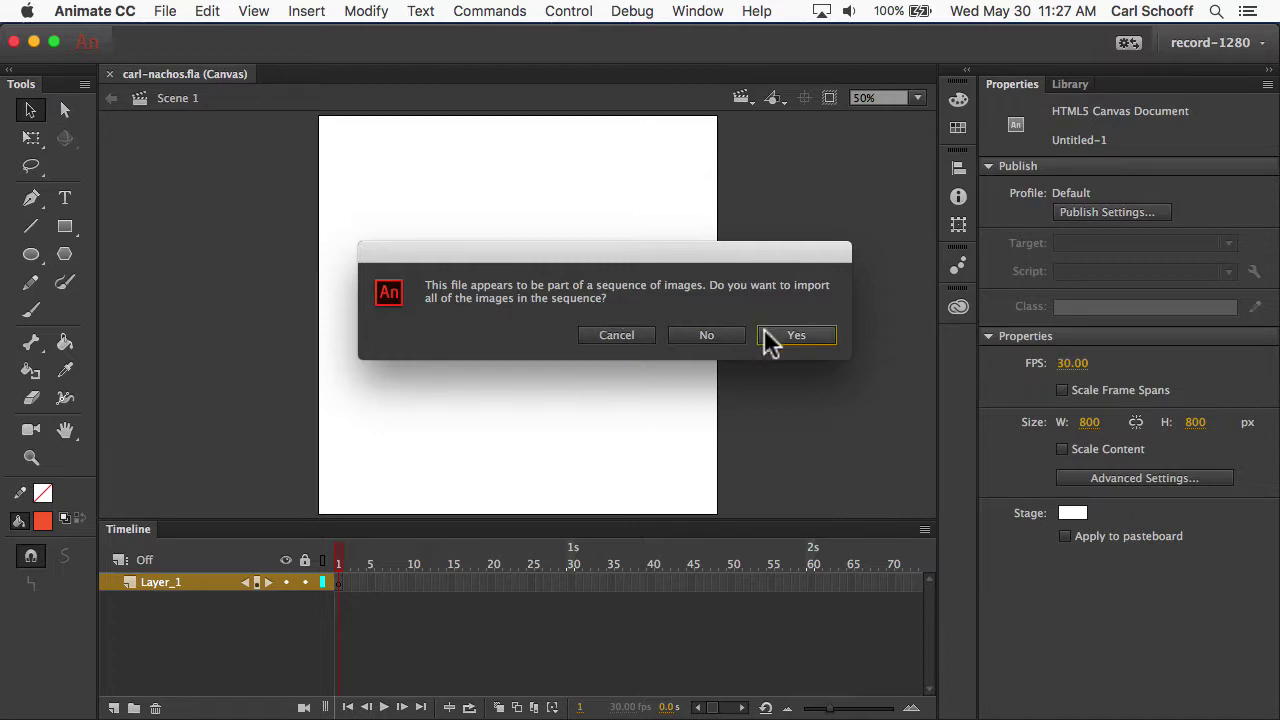
pyautogui.click(792, 337)
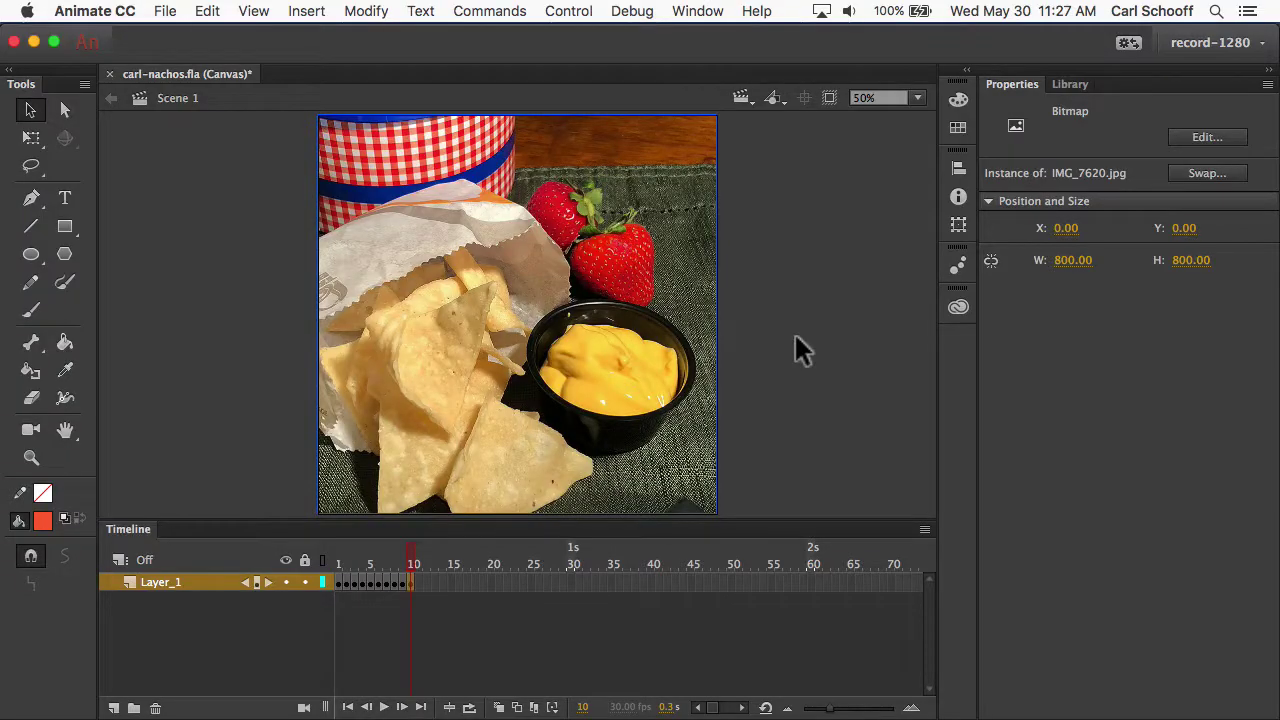
pyautogui.click(341, 563)
pyautogui.moveTo(341, 563)
pyautogui.mouseDown()
pyautogui.moveTo(418, 563)
pyautogui.moveTo(333, 563)
pyautogui.mouseUp()
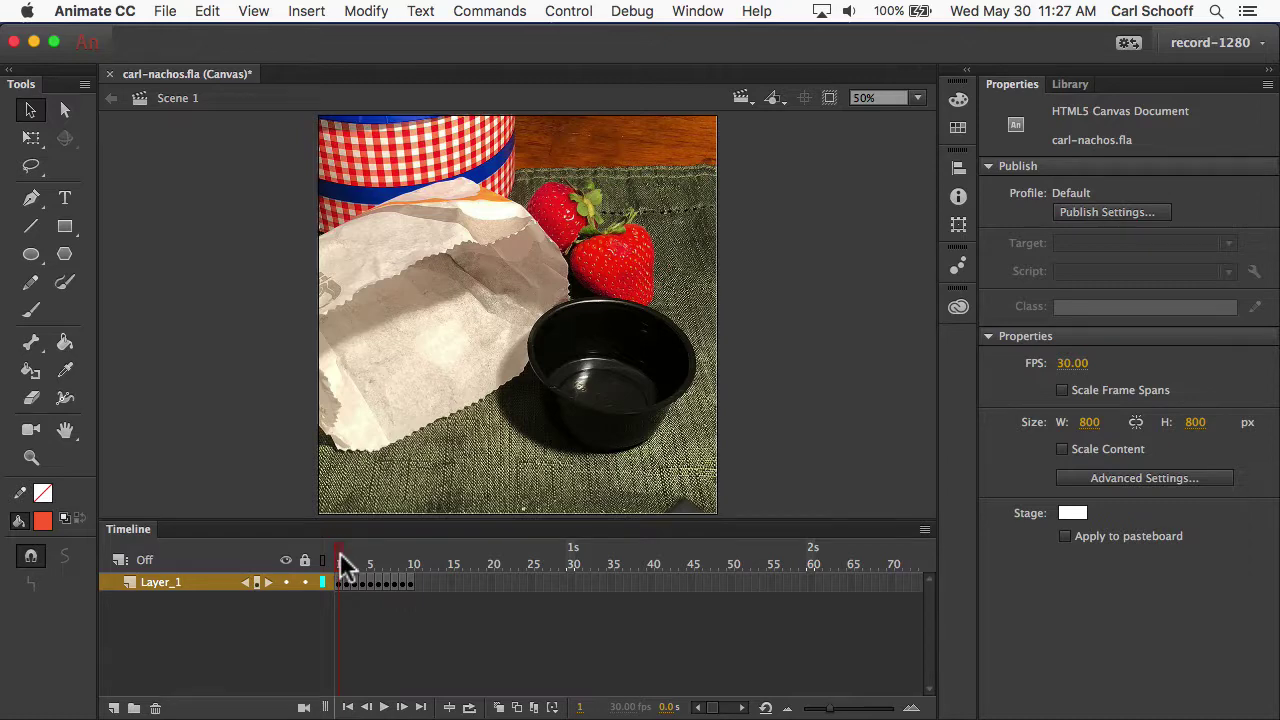
pyautogui.moveTo(340, 563); pyautogui.dragTo(414, 566)
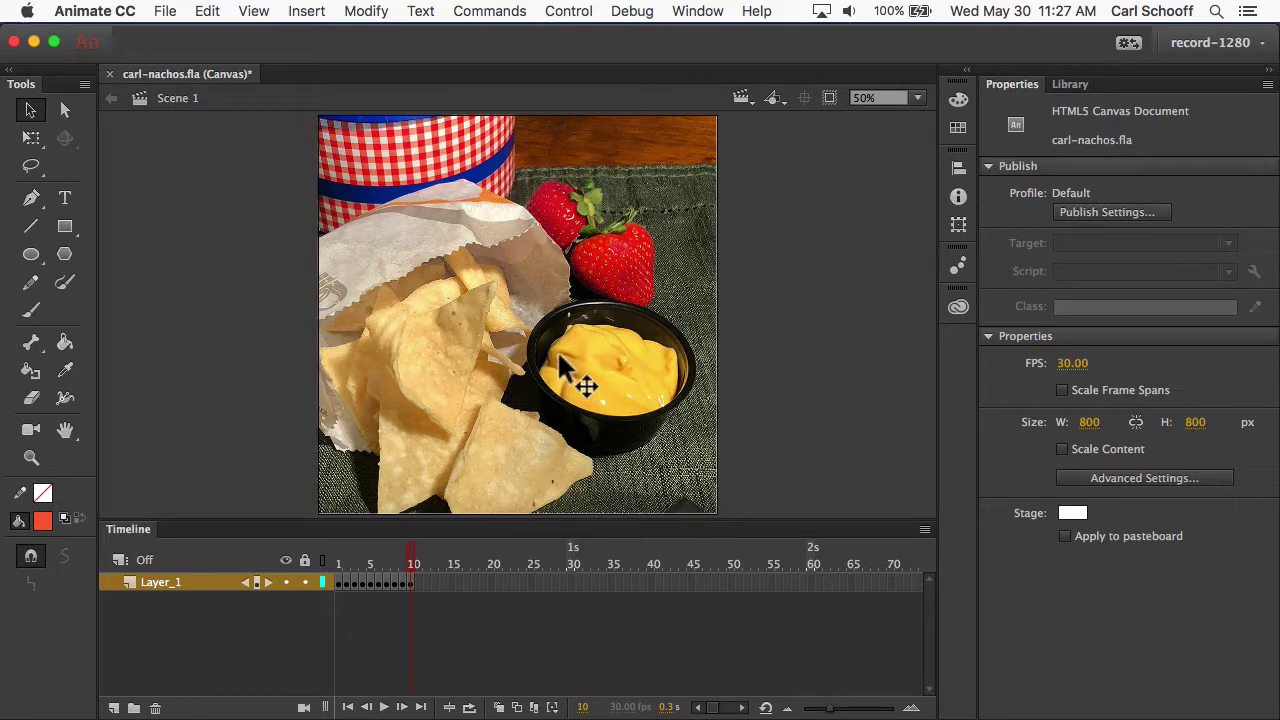
pyautogui.click(338, 584)
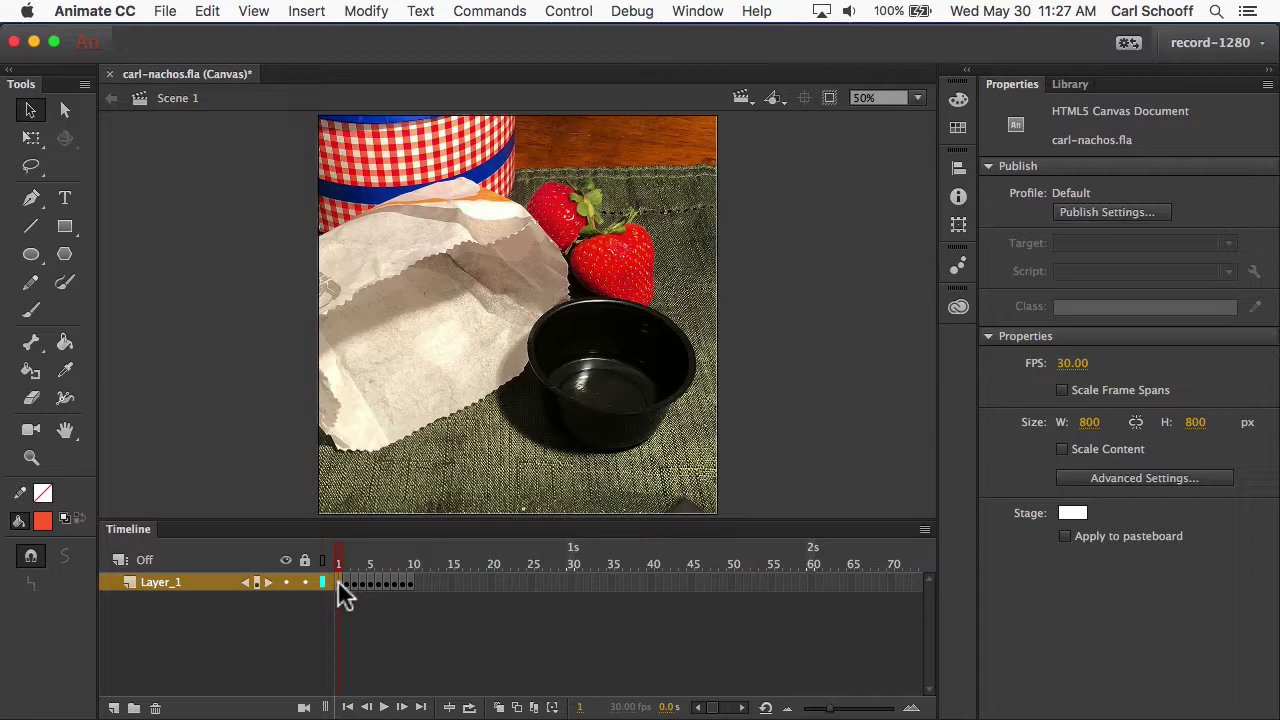
pyautogui.moveTo(339, 580); pyautogui.dragTo(396, 588)
pyautogui.click(752, 363)
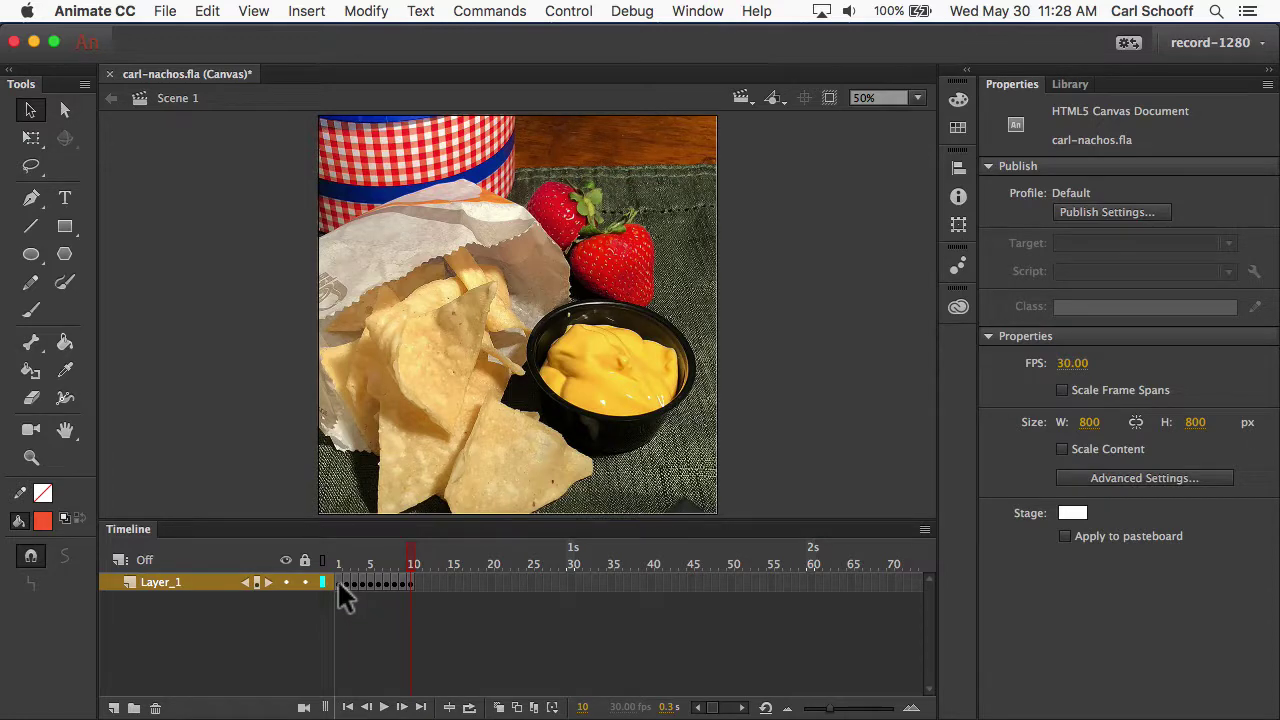
pyautogui.hotkey('shift', ',')
pyautogui.moveTo(338, 582); pyautogui.dragTo(413, 583)
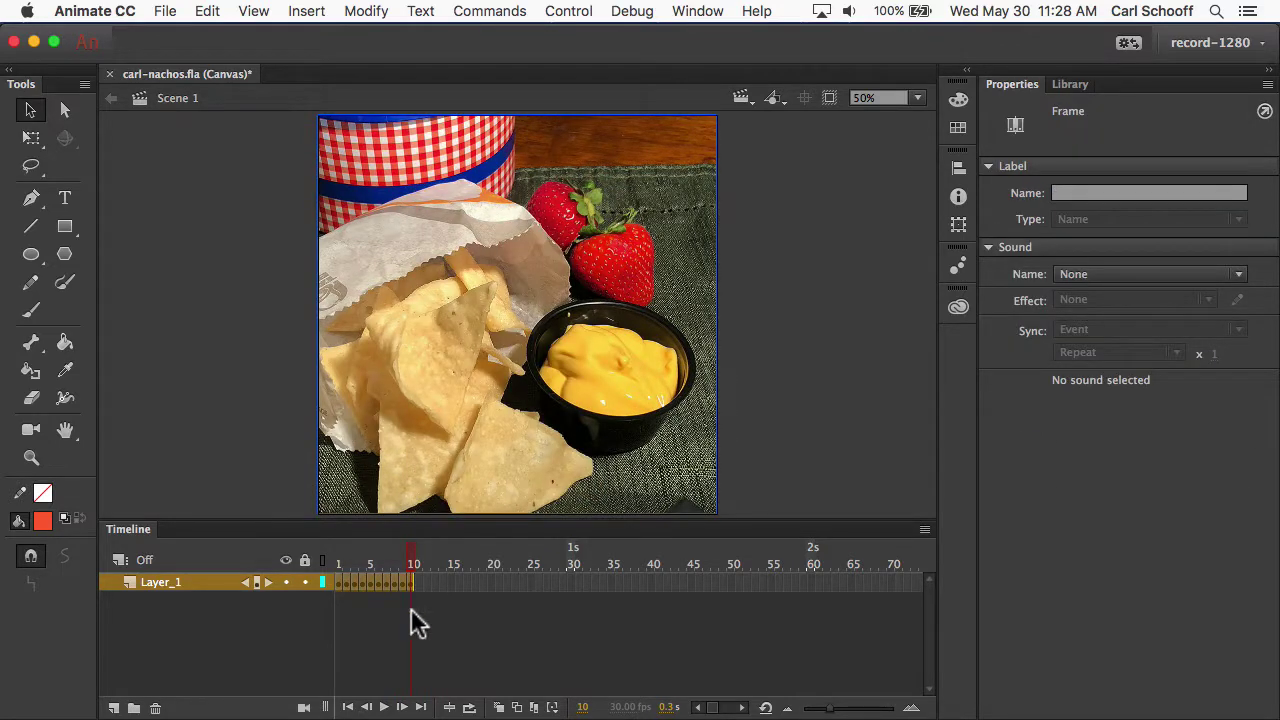
# Reverse the ten selected frames of Layer_1, then preview frame 3.
pyautogui.rightClick(368, 583)
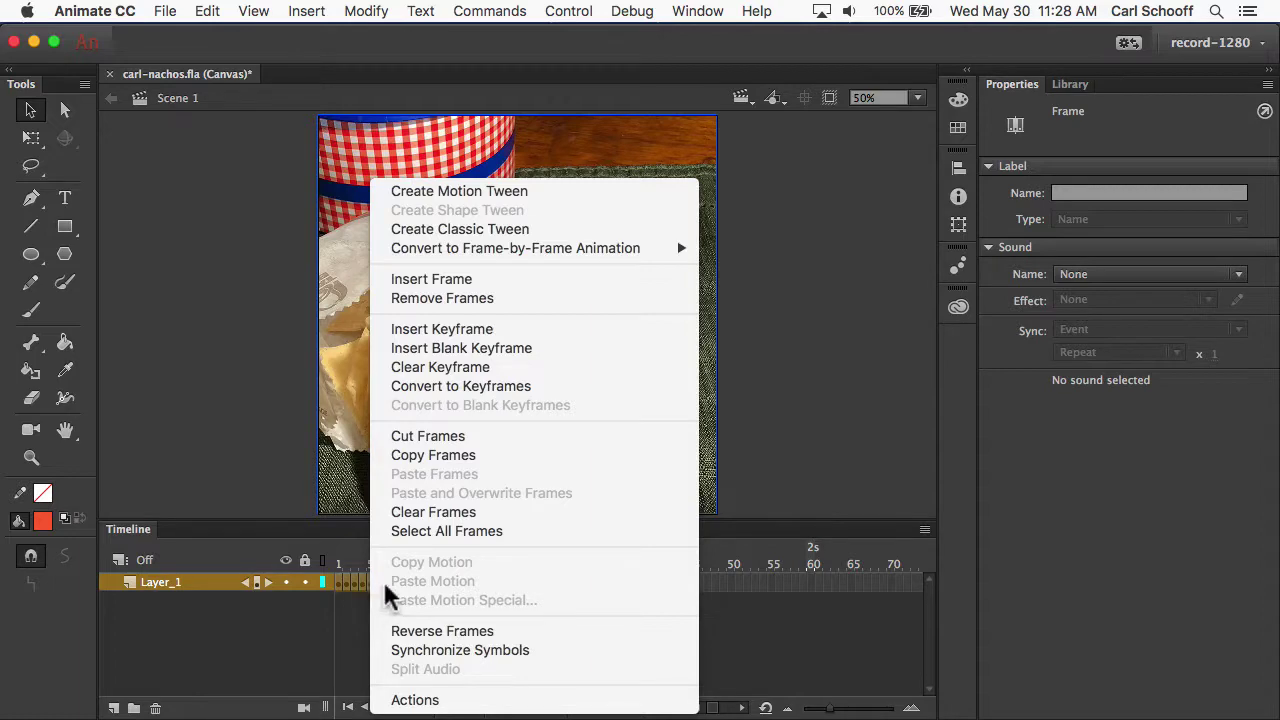
pyautogui.click(429, 626)
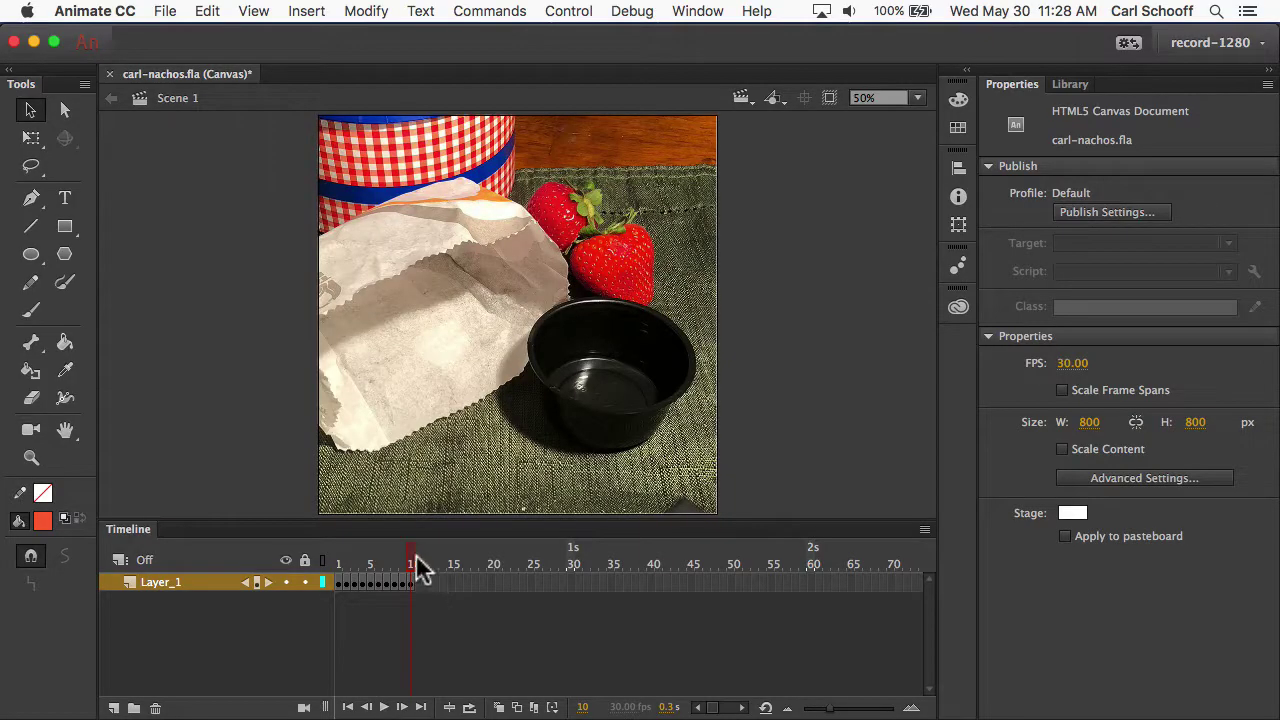
pyautogui.moveTo(417, 563); pyautogui.dragTo(337, 560)
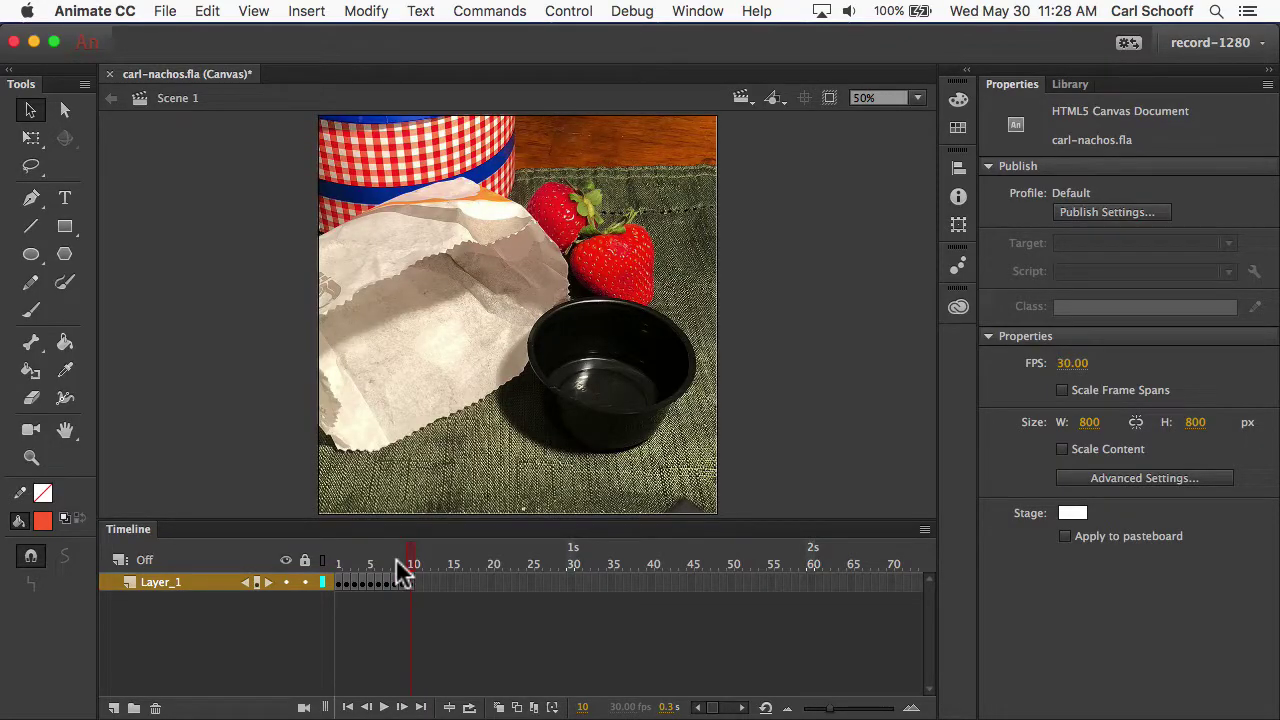
# Extend the first two photo keyframes so each holds for six frames.
pyautogui.click(339, 585)
pyautogui.press('F5')
pyautogui.press('F5')
pyautogui.press('F5')
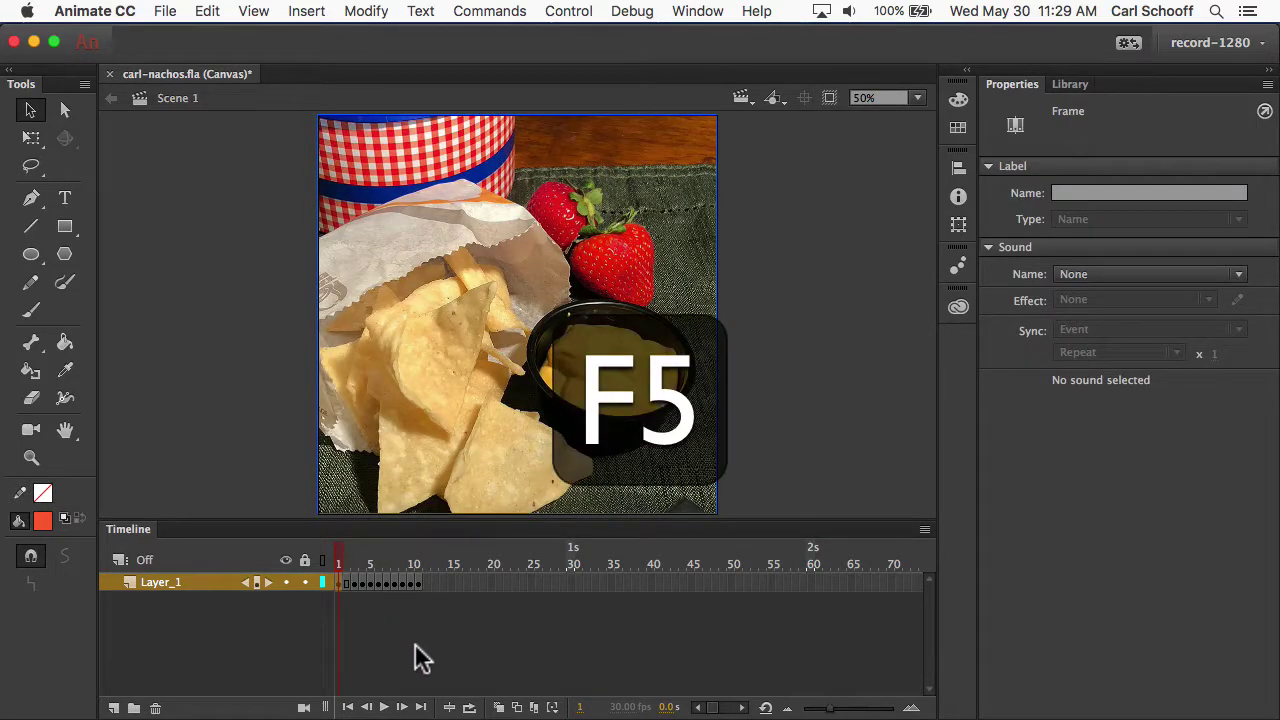
pyautogui.press('F5')
pyautogui.press('F5')
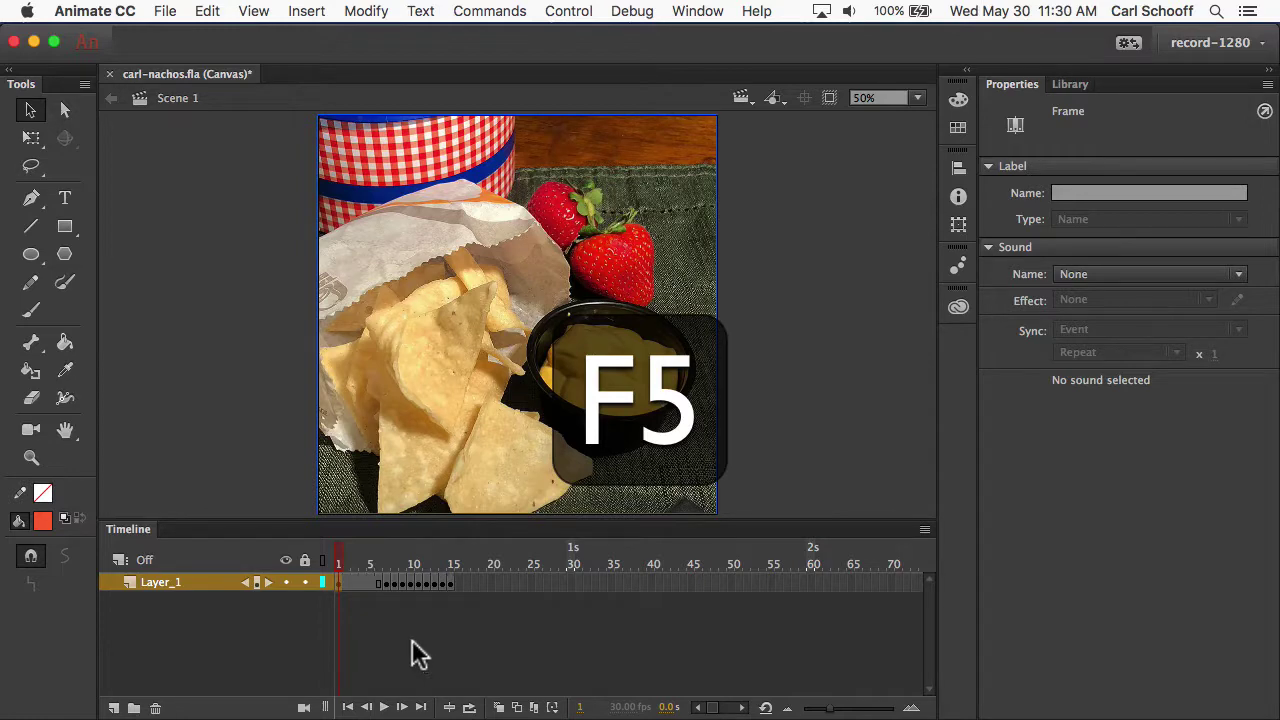
pyautogui.click(385, 582)
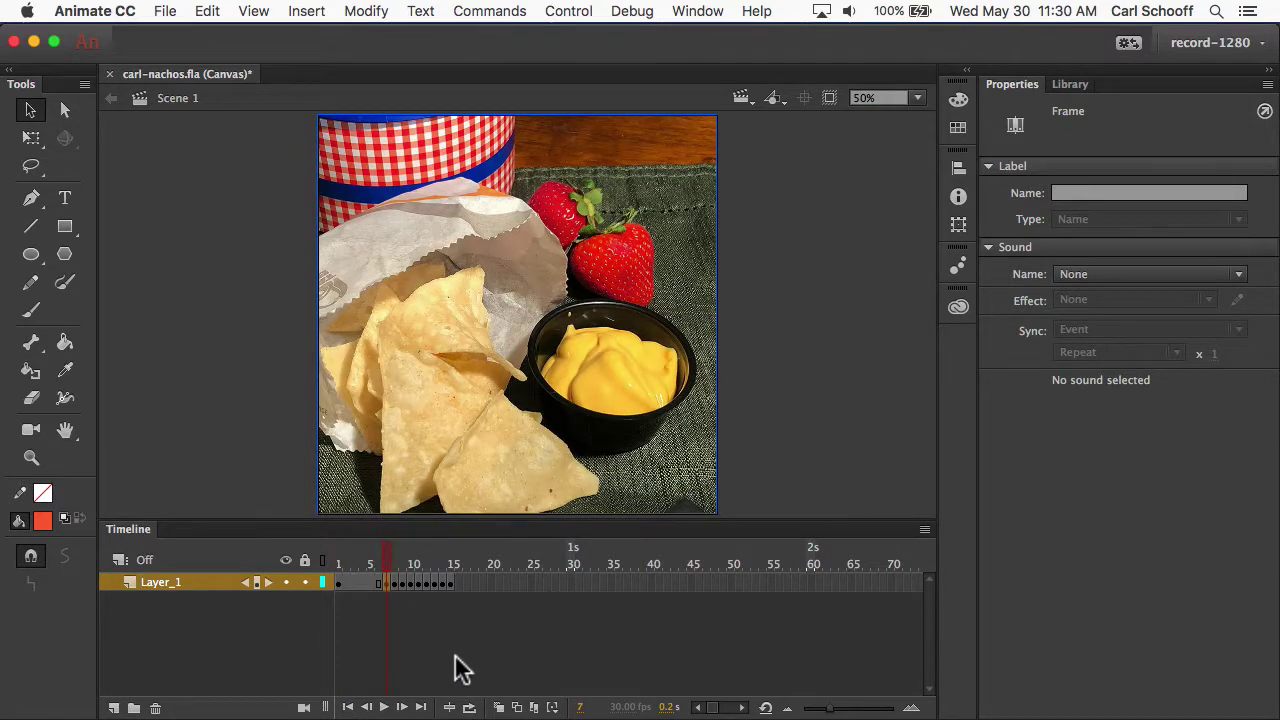
pyautogui.press('F5')
pyautogui.press('F5')
pyautogui.press('F5')
pyautogui.press('F5')
pyautogui.press('F5')
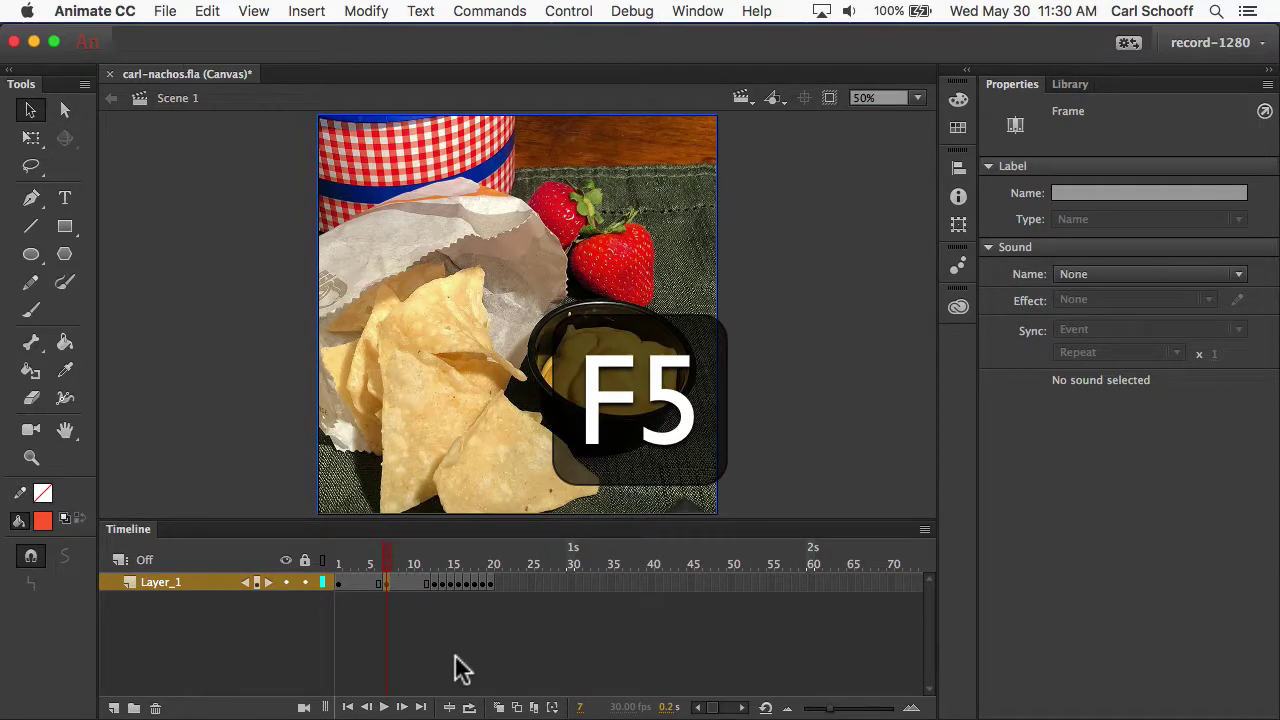
# Extend the next six photo keyframes to six frames each with F5.
pyautogui.click(434, 583)
pyautogui.press('F5')
pyautogui.press('F5')
pyautogui.press('F5')
pyautogui.press('F5')
pyautogui.press('F5')
pyautogui.click(482, 583)
pyautogui.press('F5')
pyautogui.press('F5')
pyautogui.press('F5')
pyautogui.press('F5')
pyautogui.press('F5')
pyautogui.click(530, 583)
pyautogui.press('F5')
pyautogui.press('F5')
pyautogui.press('F5')
pyautogui.press('F5')
pyautogui.press('F5')
pyautogui.click(578, 583)
pyautogui.press('F5')
pyautogui.press('F5')
pyautogui.press('F5')
pyautogui.press('F5')
pyautogui.press('F5')
pyautogui.click(626, 583)
# Extend the last two photo keyframes, then play the 60-frame animation from frame 1.
pyautogui.press('F5')
pyautogui.press('F5')
pyautogui.press('F5')
pyautogui.press('F5')
pyautogui.press('F5')
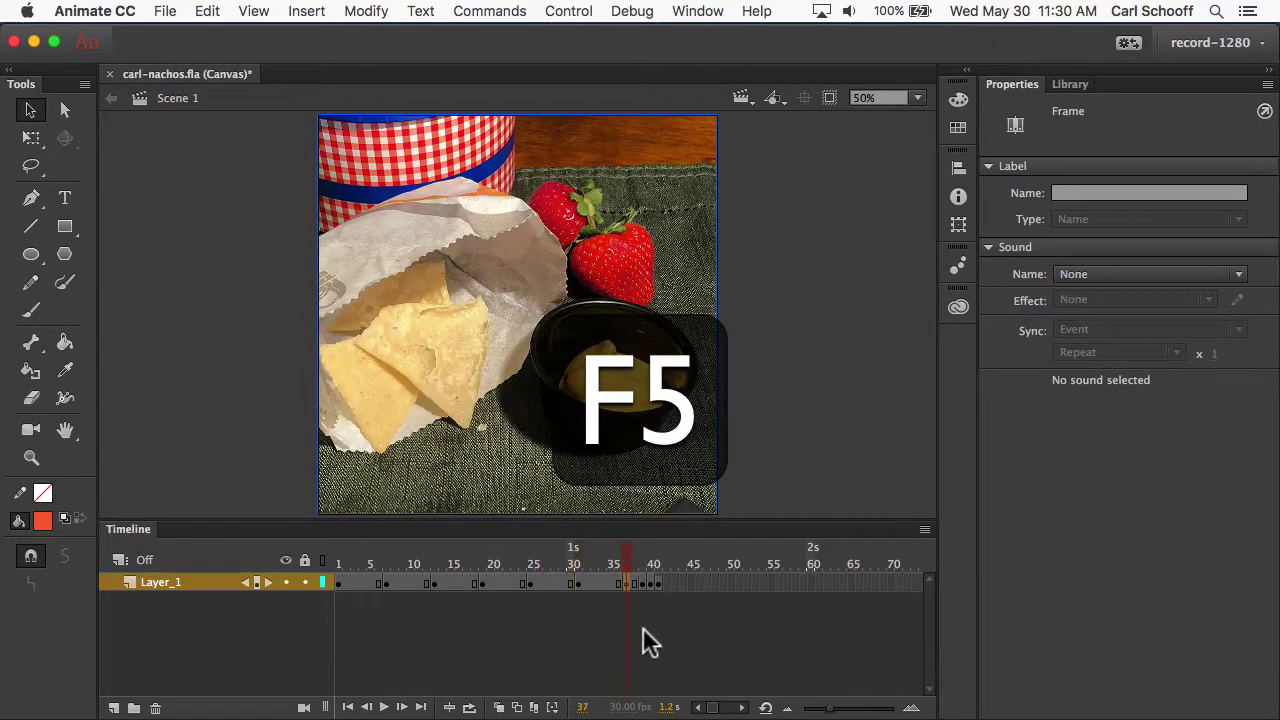
pyautogui.click(674, 583)
pyautogui.press('F5')
pyautogui.press('F5')
pyautogui.press('F5')
pyautogui.press('F5')
pyautogui.press('F5')
pyautogui.click(722, 583)
pyautogui.press('F5')
pyautogui.press('F5')
pyautogui.press('F5')
pyautogui.press('F5')
pyautogui.press('F5')
pyautogui.click(770, 583)
pyautogui.press('F5')
pyautogui.press('F5')
pyautogui.press('F5')
pyautogui.press('F5')
pyautogui.press('F5')
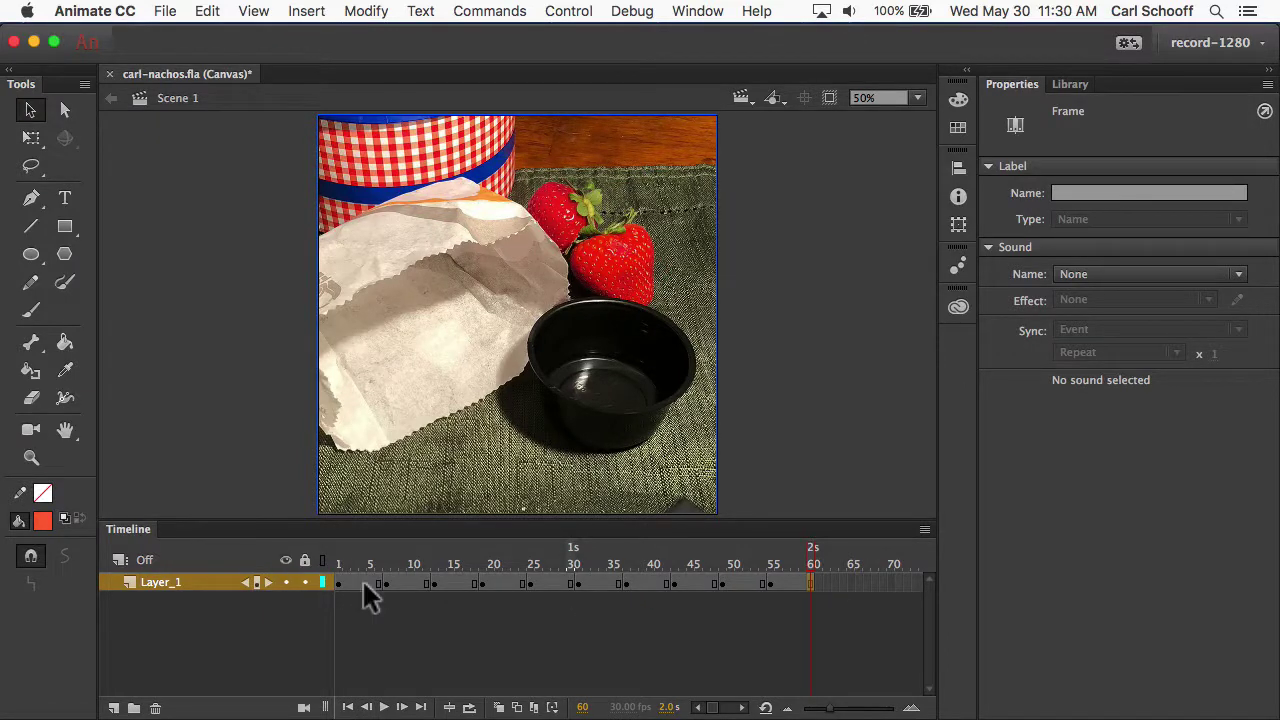
pyautogui.click(341, 562)
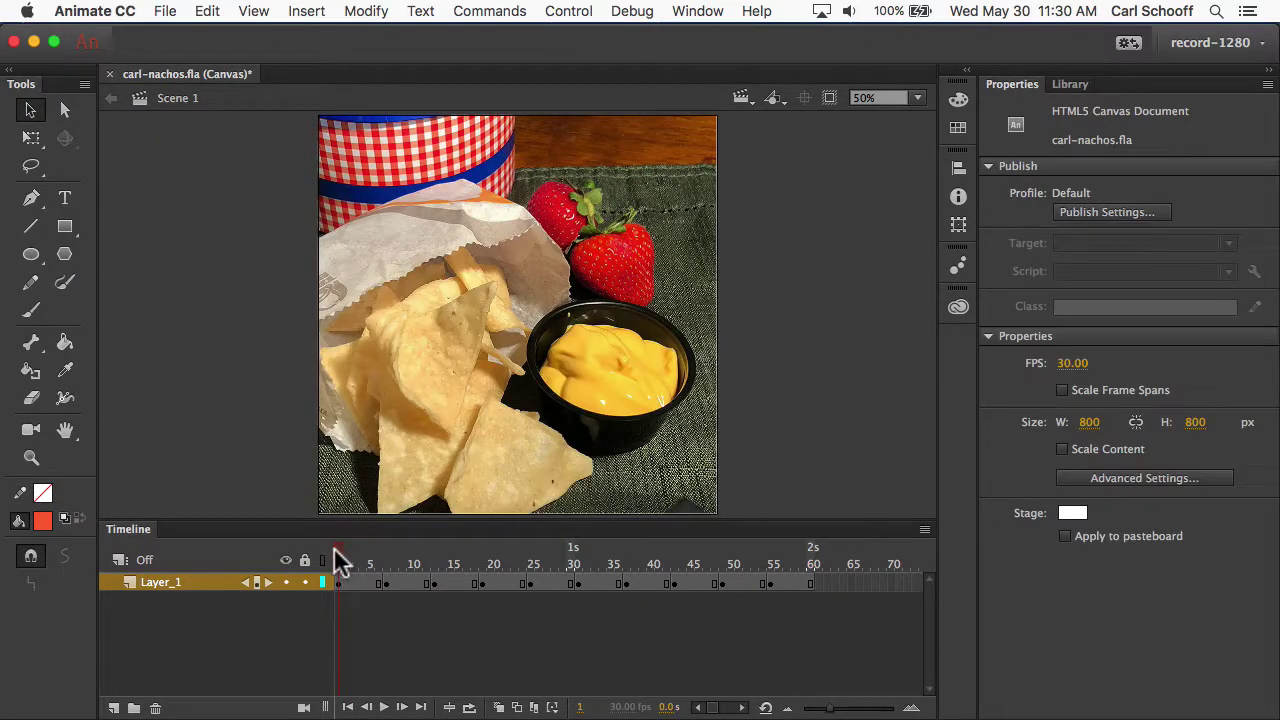
pyautogui.press('Return')
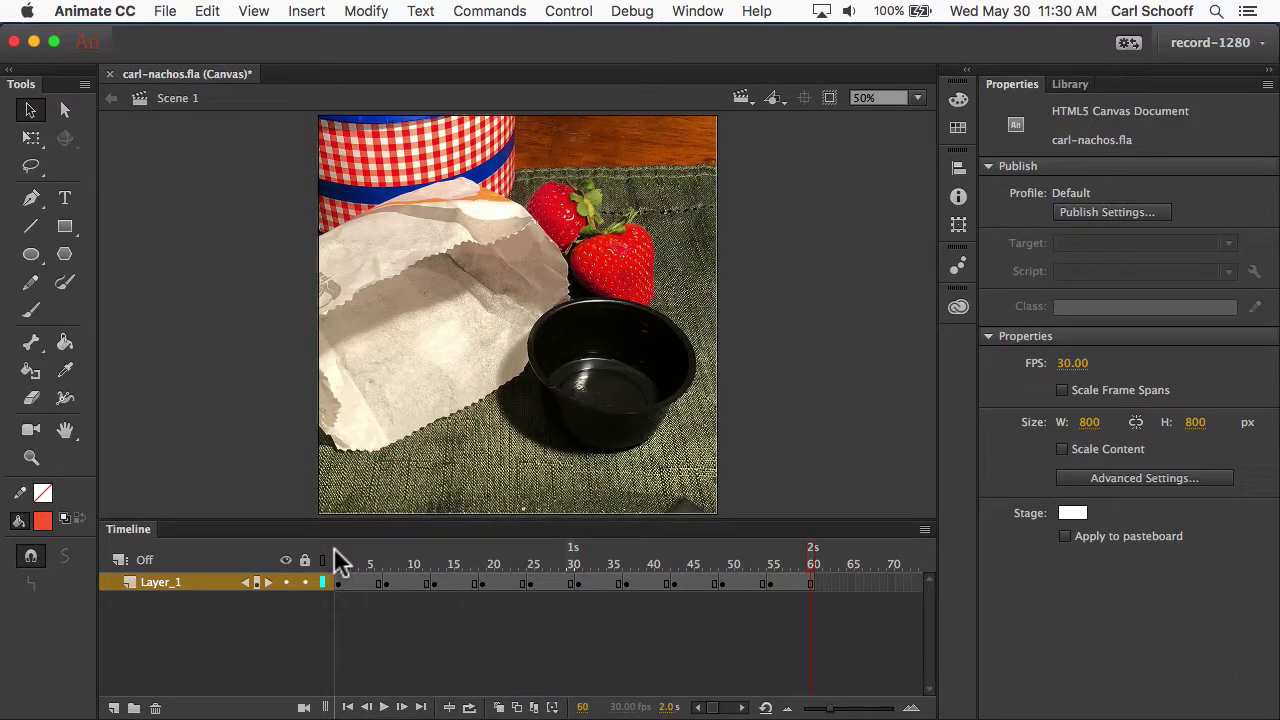
# Save carl-nachos.fla with the finished 60-frame nachos animation.
pyautogui.click(162, 14)
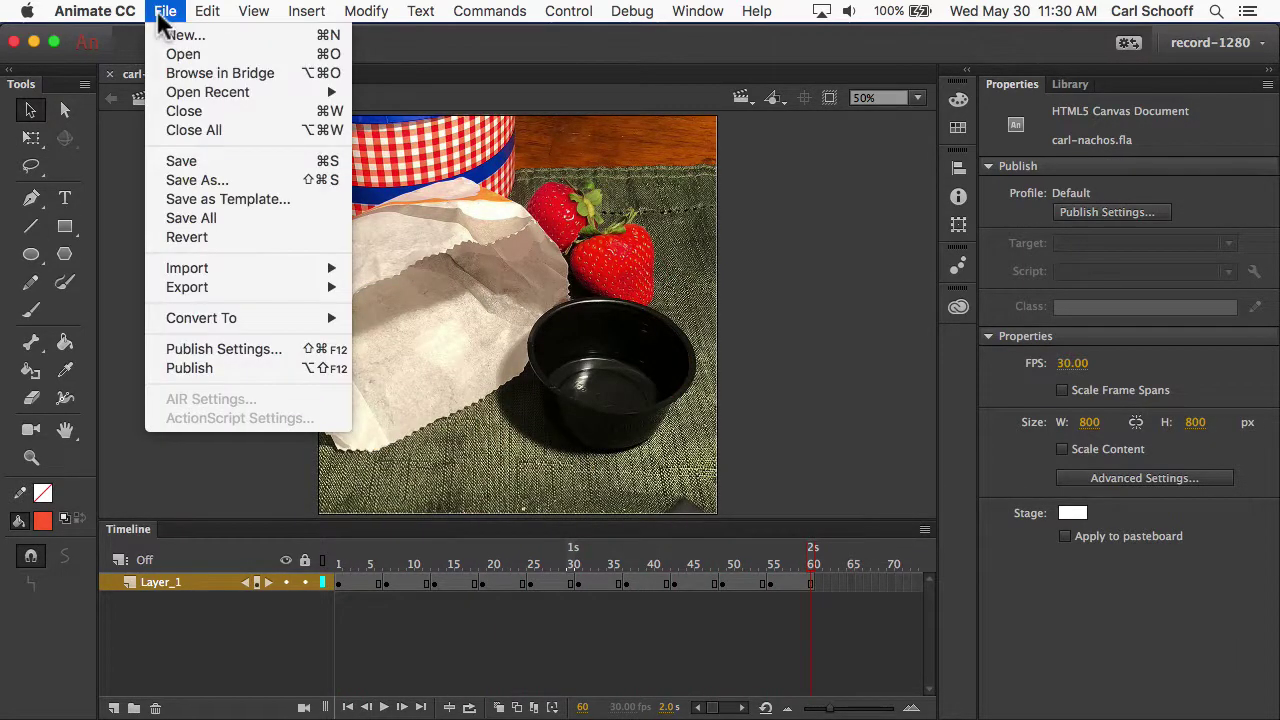
pyautogui.click(216, 159)
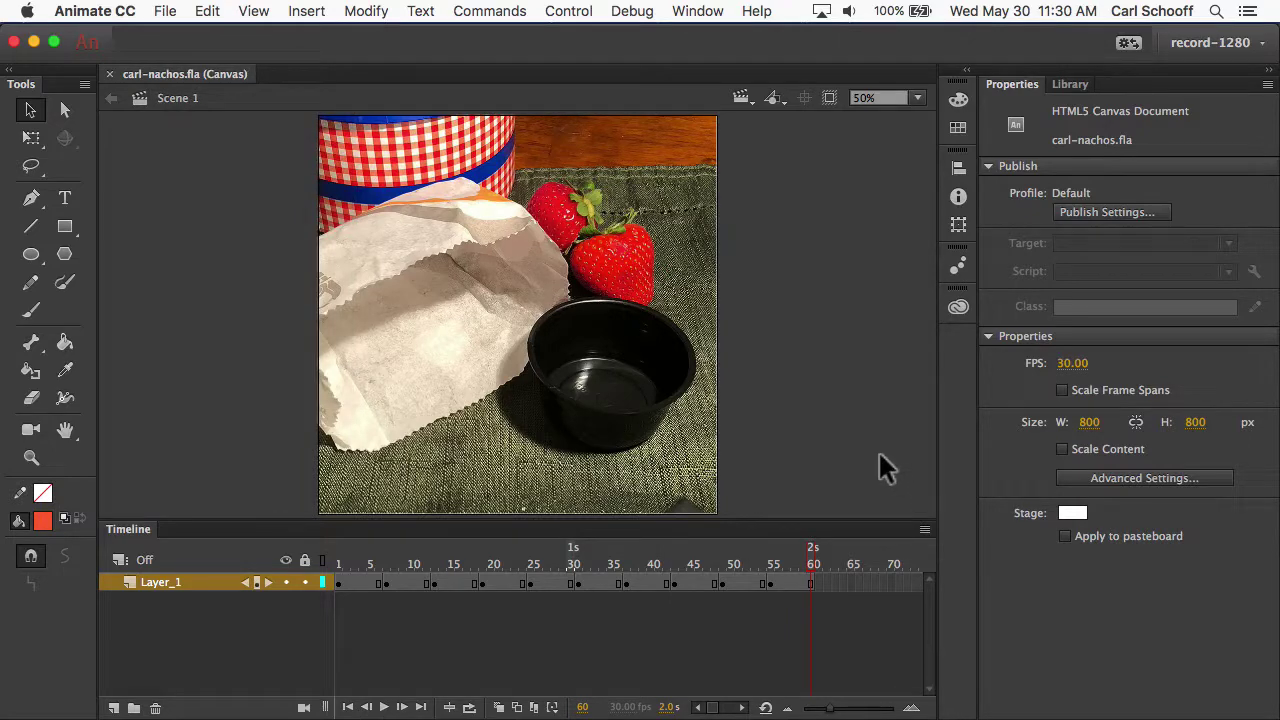